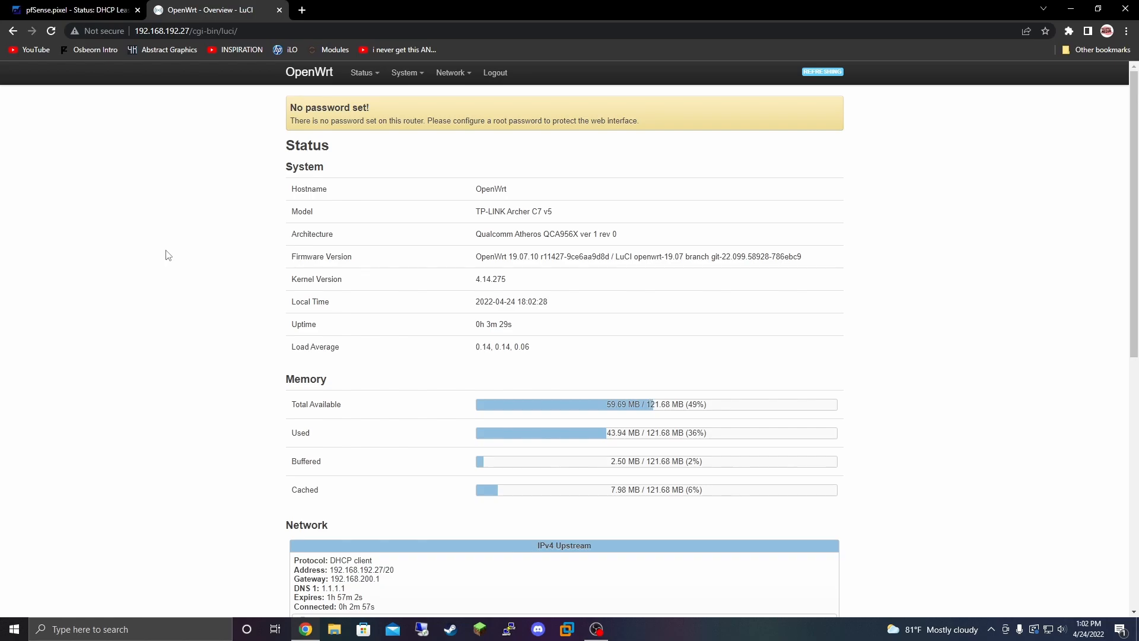
# Switch to pfSense and review the LAN interface's static IPv4 address and subnet against the OpenWrt router's address
pyautogui.hotkey('ctrl', 'shift', 'Tab')
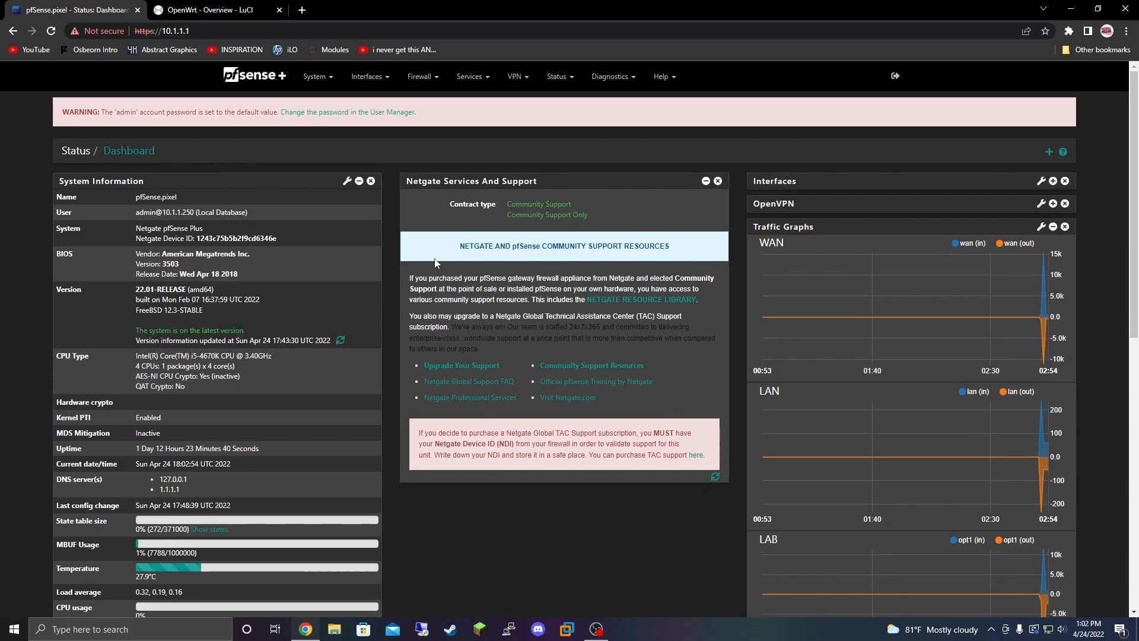
pyautogui.click(367, 76)
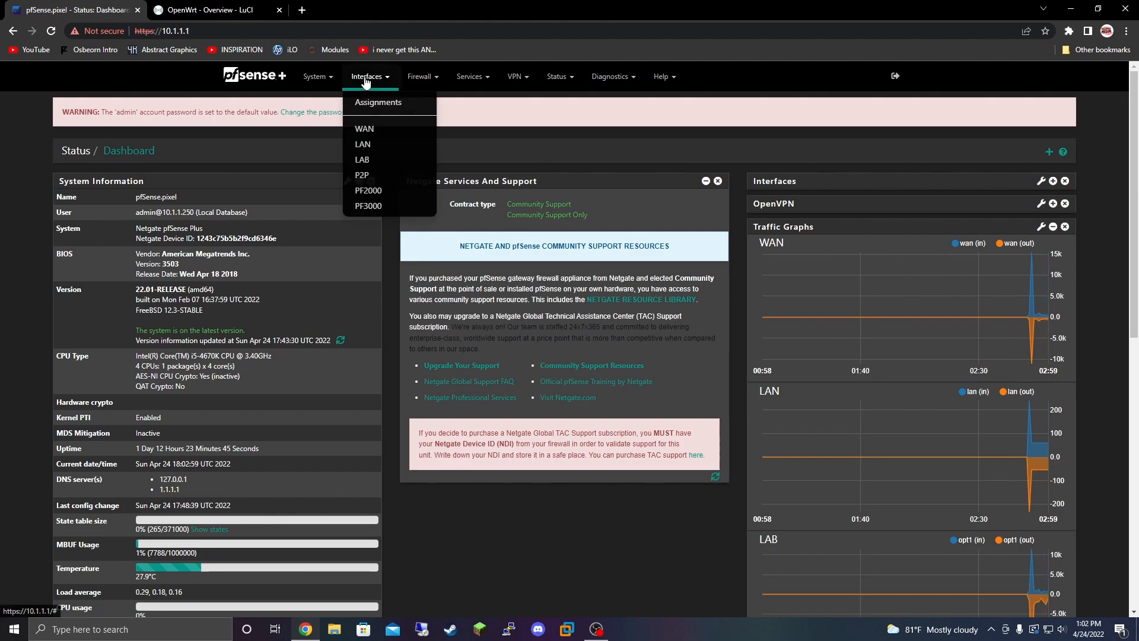
pyautogui.click(378, 98)
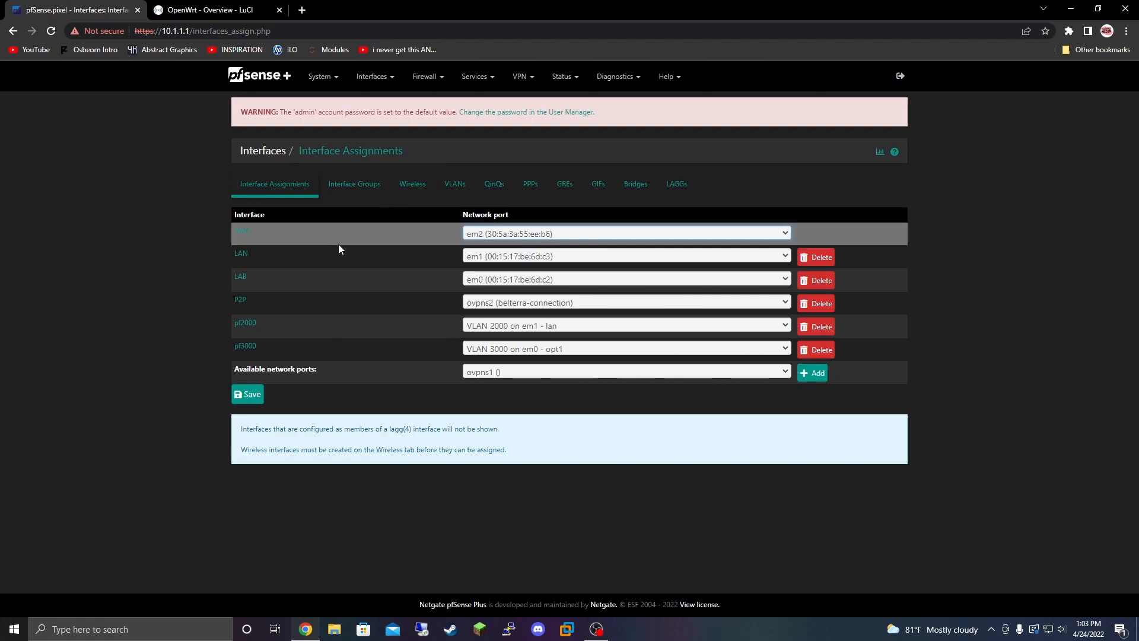
pyautogui.click(242, 256)
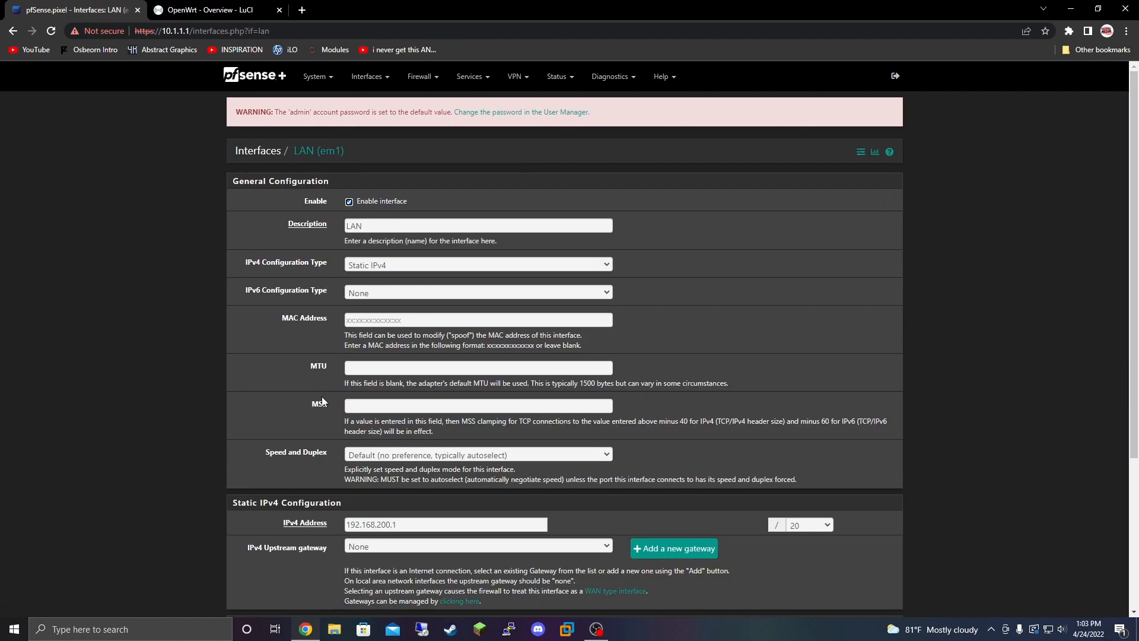
pyautogui.click(406, 526)
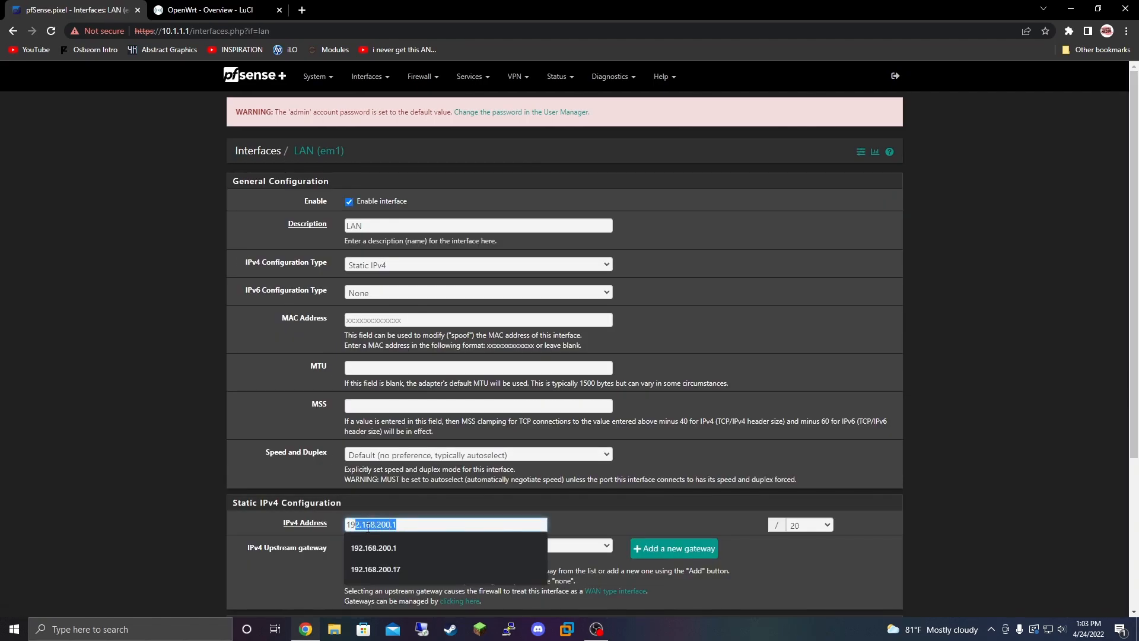
pyautogui.click(358, 509)
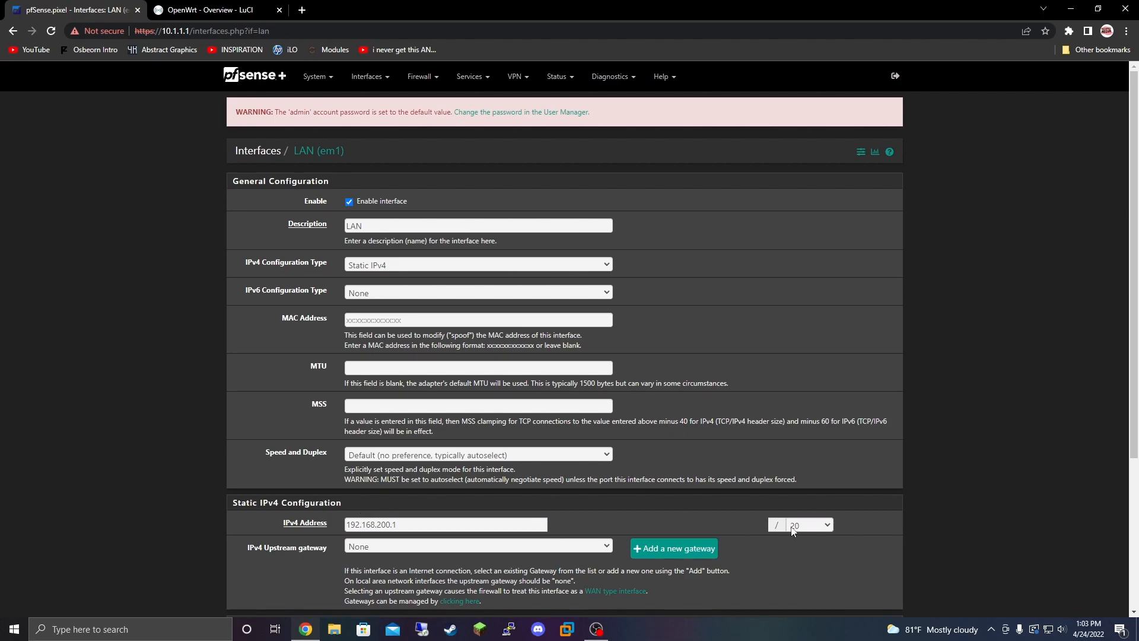
pyautogui.click(202, 9)
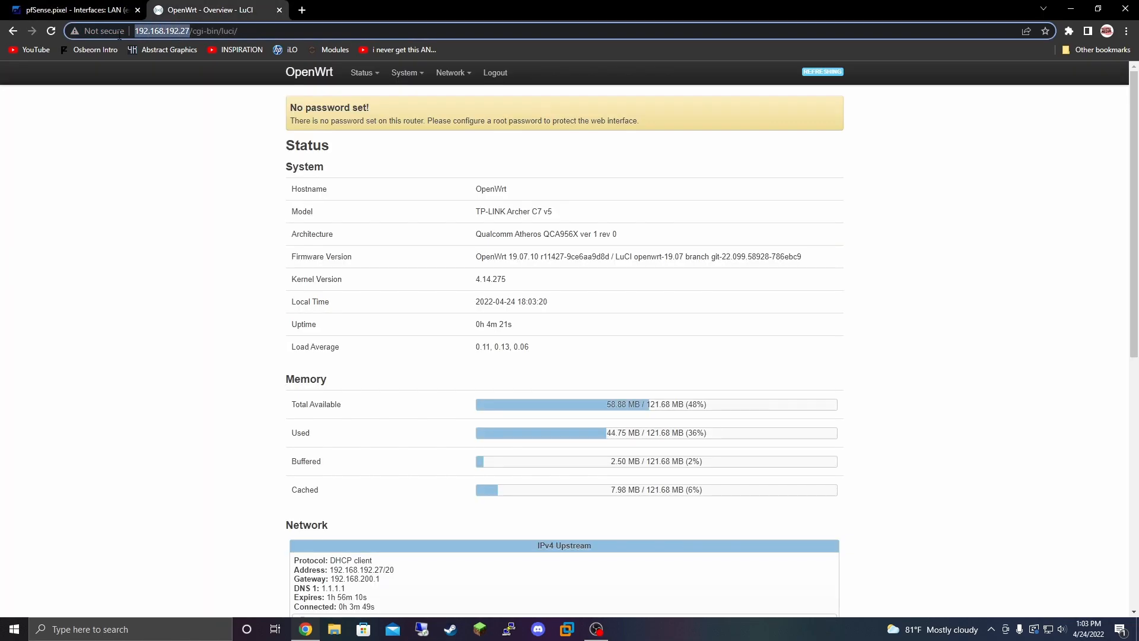
pyautogui.click(109, 15)
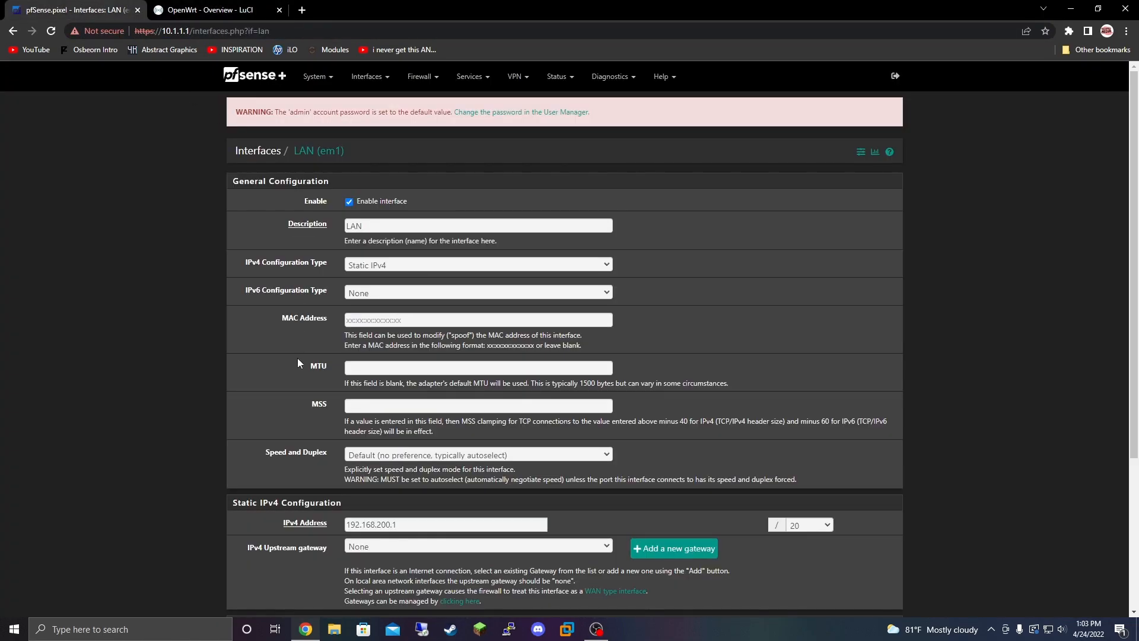
pyautogui.click(306, 152)
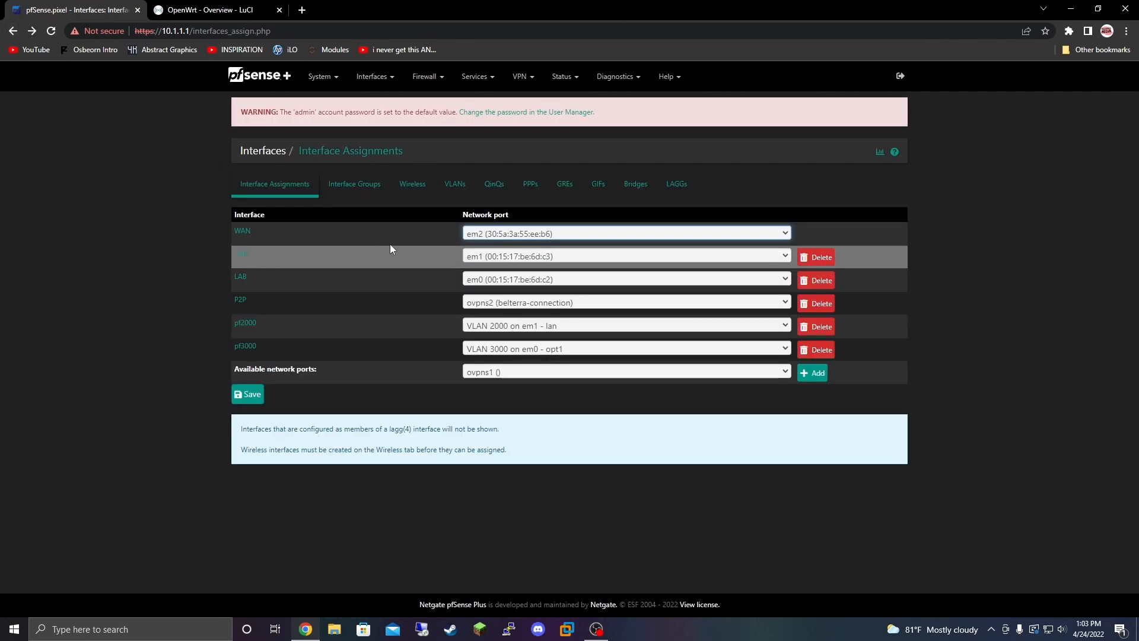
# Create and save a VLAN with tag 25 on the em1 (lan) parent interface
pyautogui.click(455, 183)
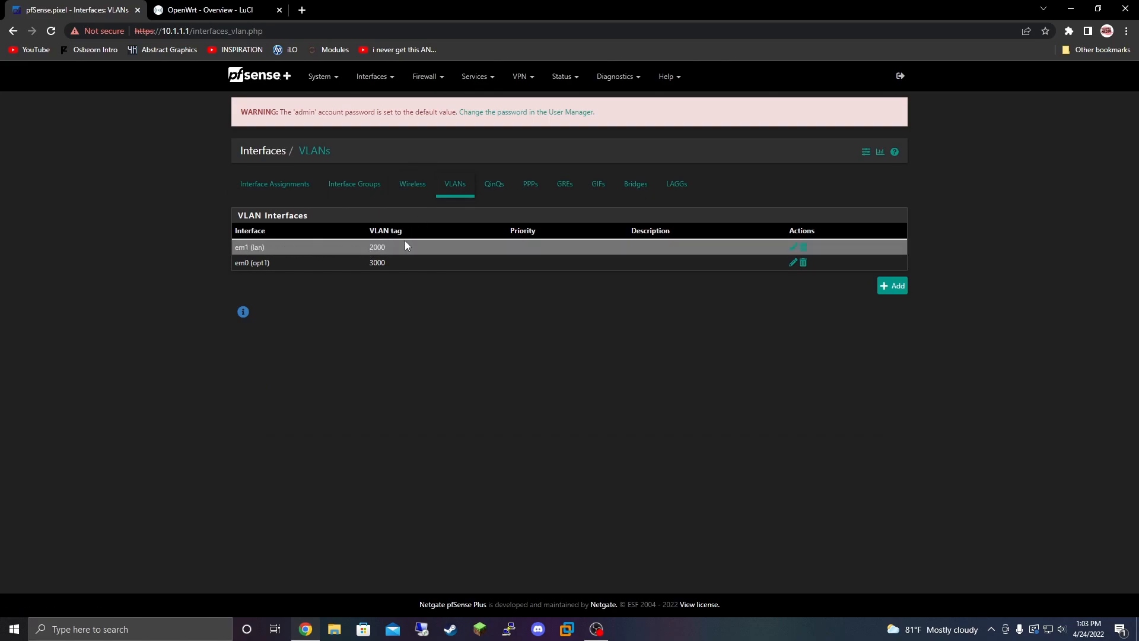
pyautogui.click(893, 290)
pyautogui.click(448, 201)
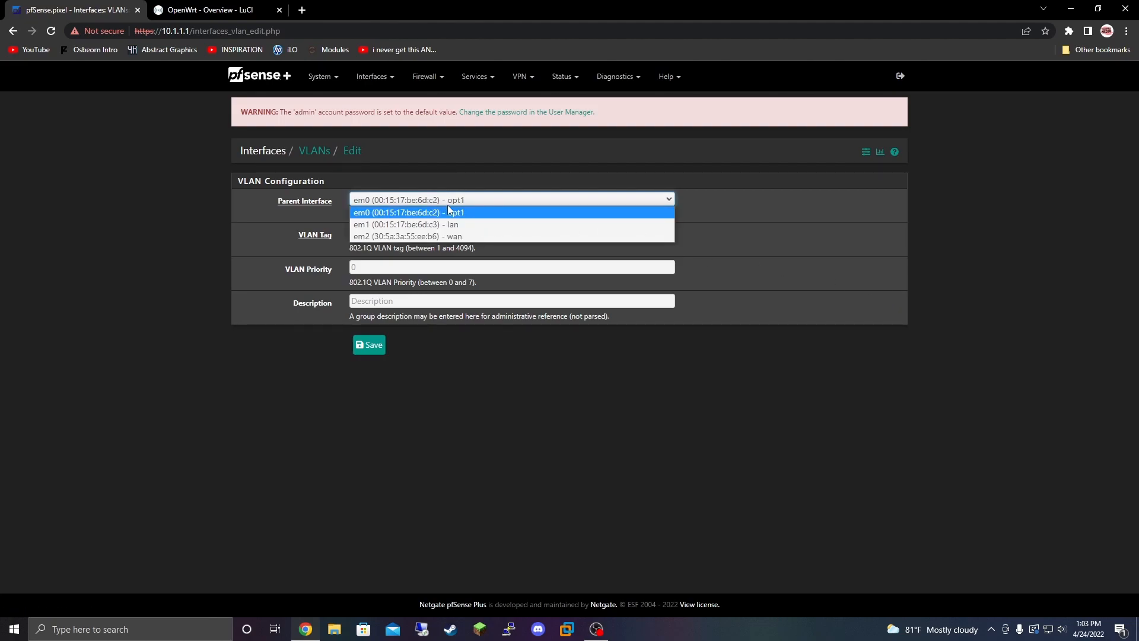
pyautogui.click(457, 227)
pyautogui.click(361, 235)
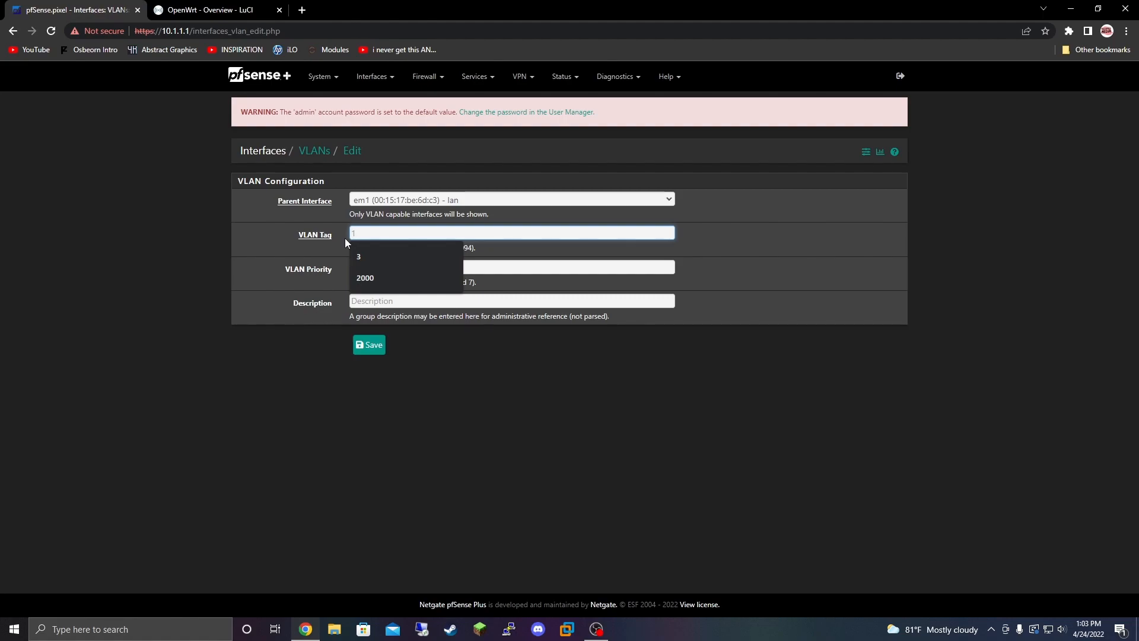
pyautogui.write('25')
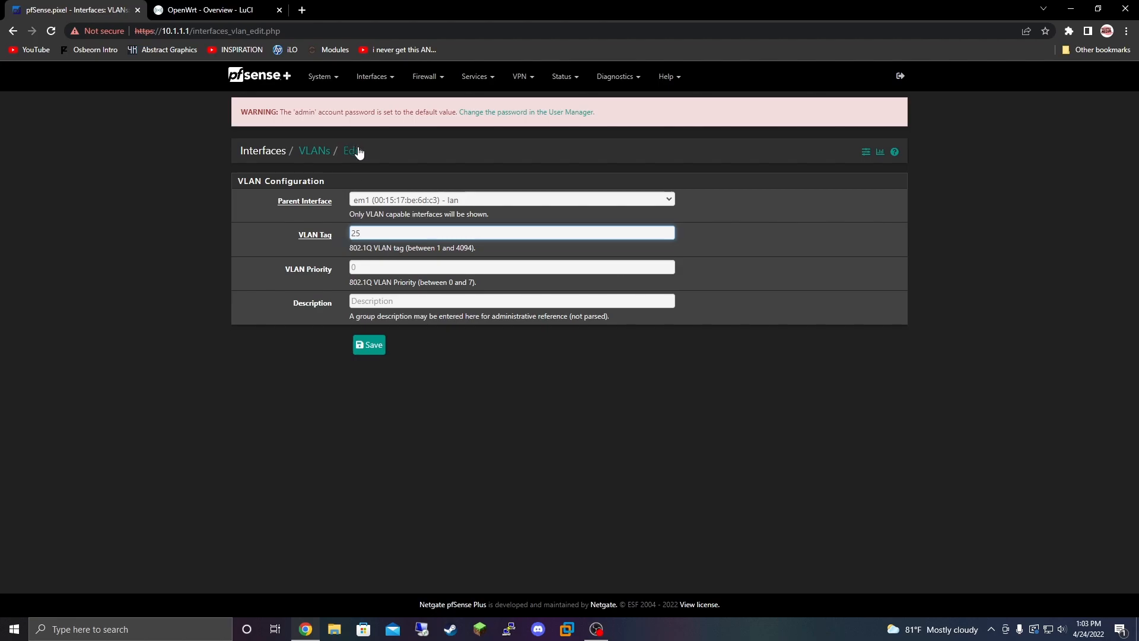
pyautogui.click(377, 354)
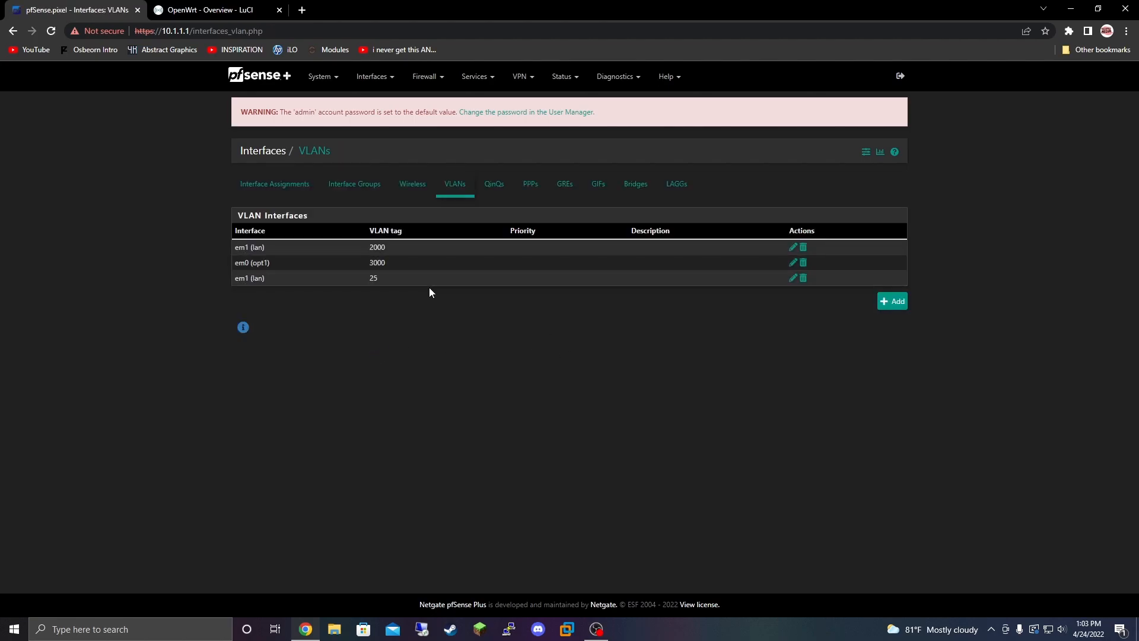
# Assign the available network port VLAN 25 on em1 - lan as a new interface and save
pyautogui.click(286, 195)
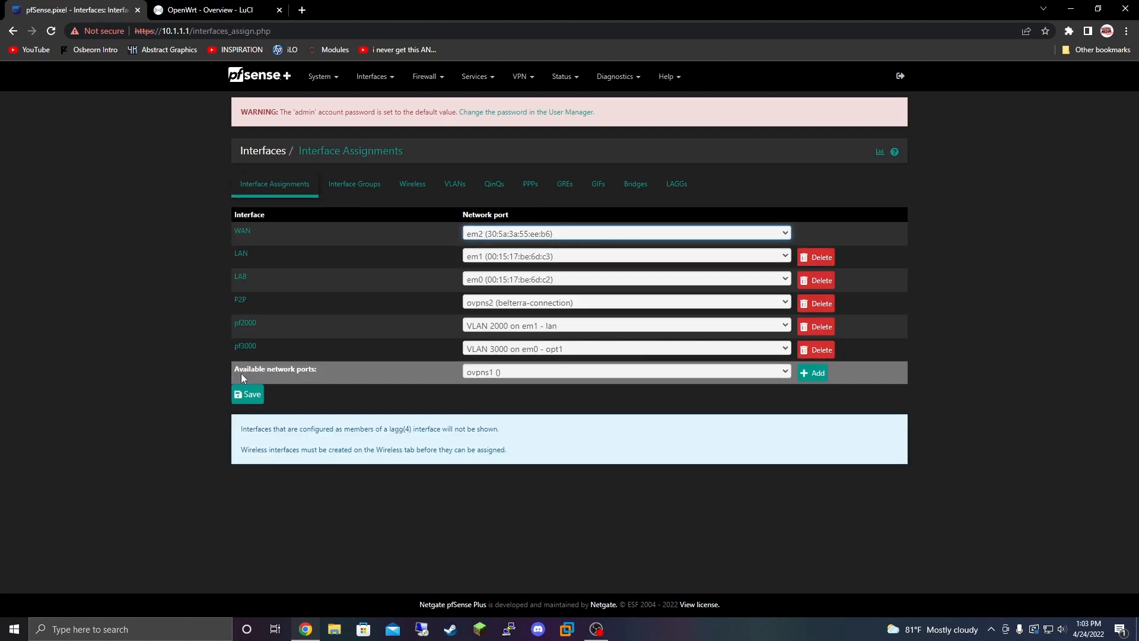
pyautogui.click(479, 372)
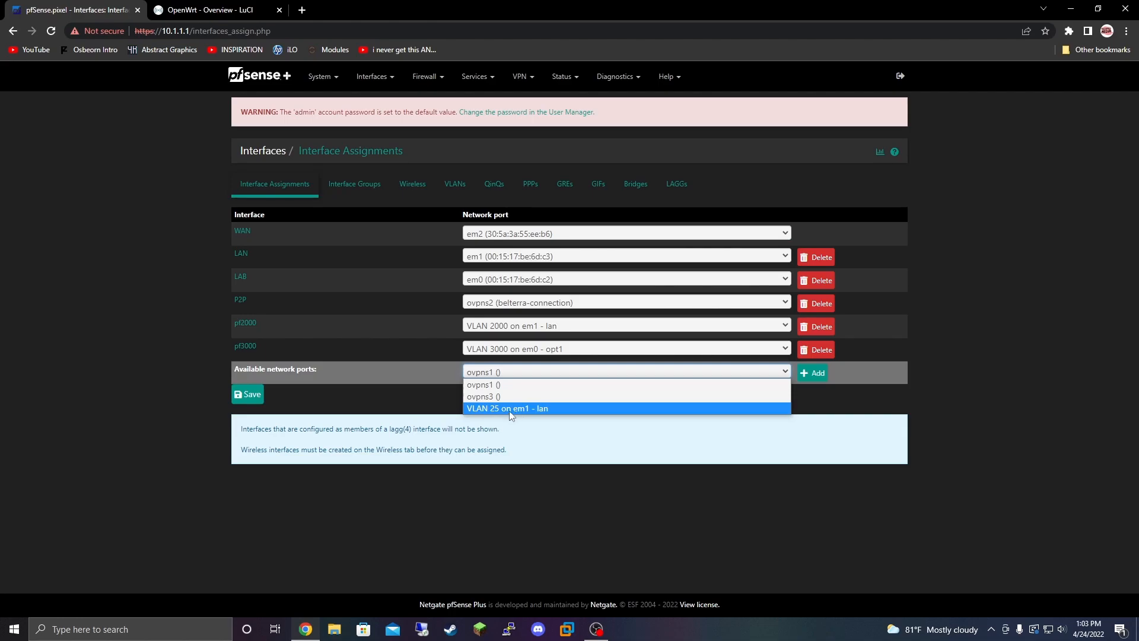
pyautogui.click(486, 407)
pyautogui.click(247, 395)
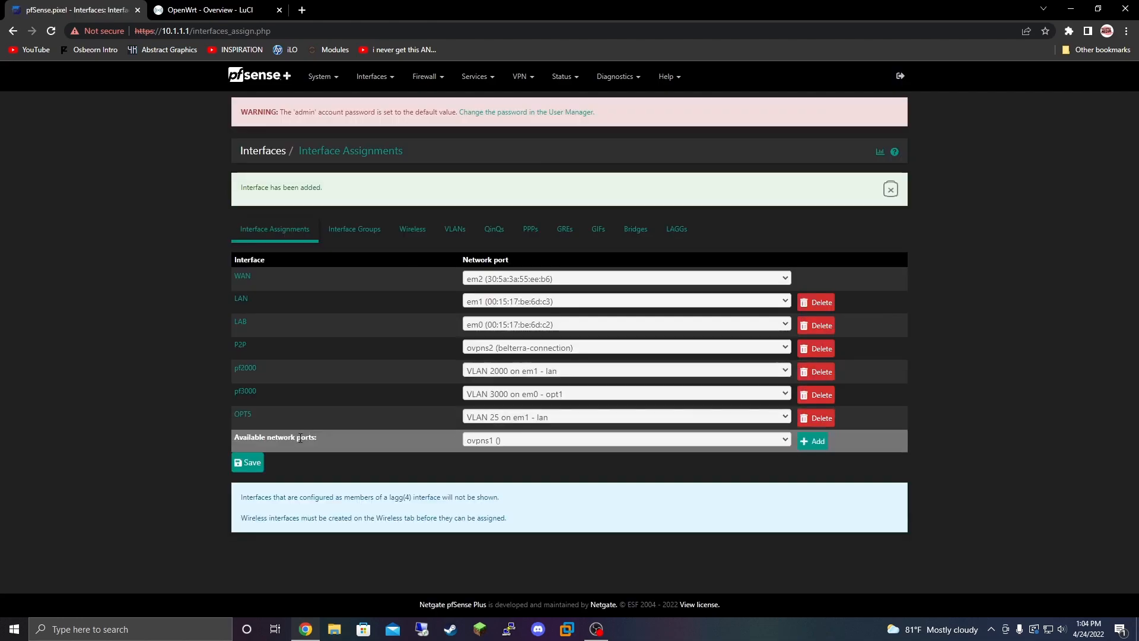
# Enable the newly assigned VLAN 25 interface (OPT5) and set its description to "YT video test"
pyautogui.click(247, 420)
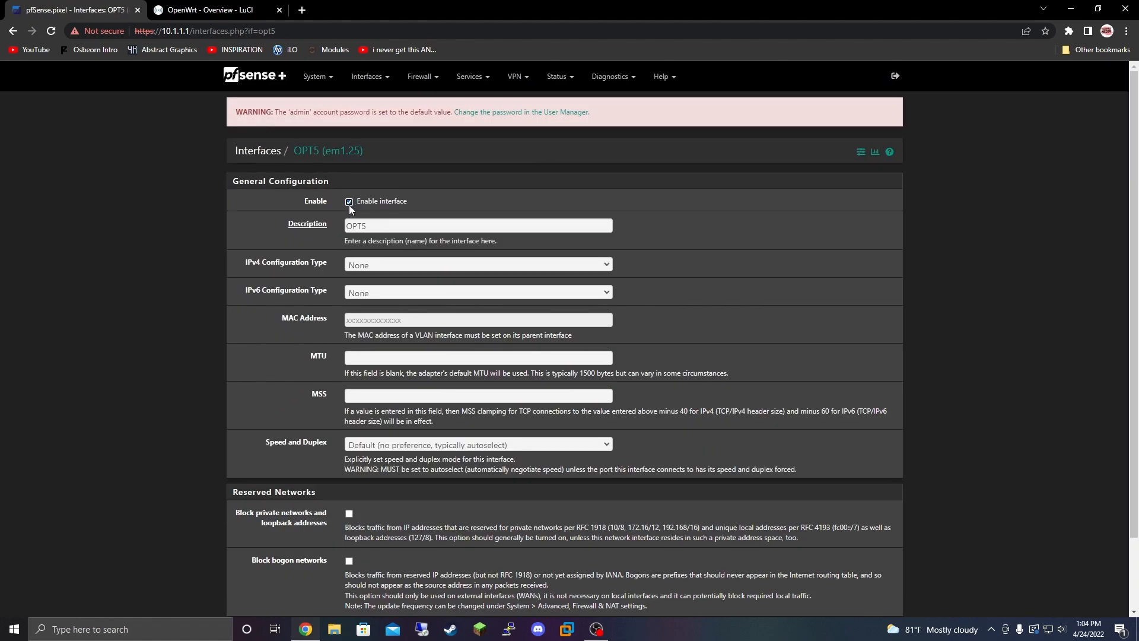
pyautogui.moveTo(369, 225); pyautogui.dragTo(318, 234)
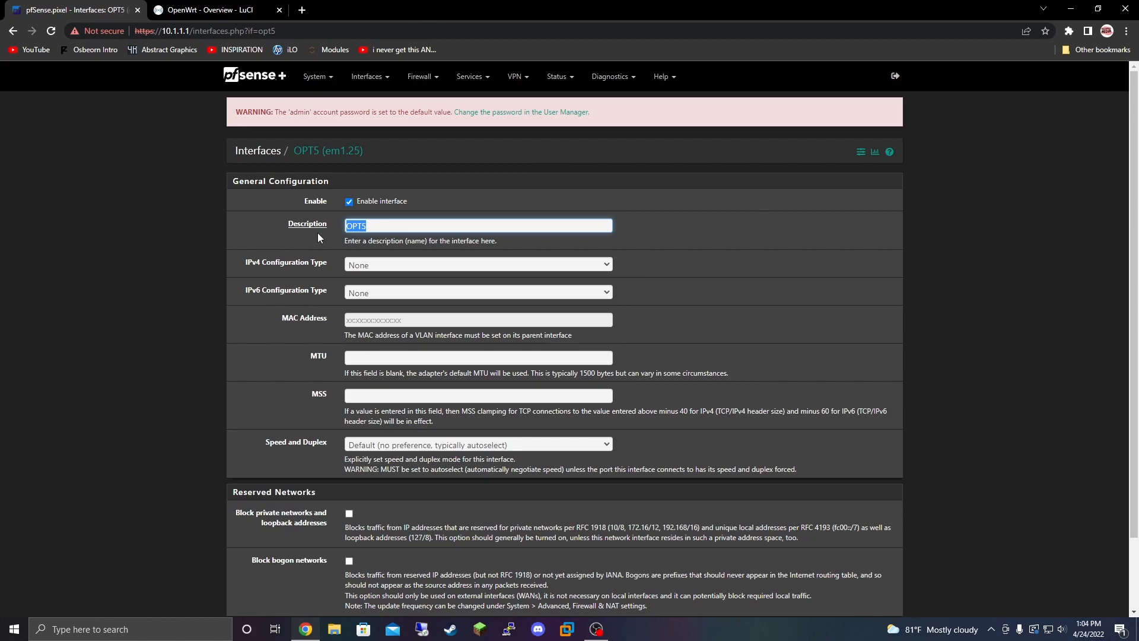
pyautogui.press('BackSpace')
pyautogui.write('YT video test')
# Give the interface a Static IPv4 configuration with address 10.5.25.1 and a /24 subnet
pyautogui.click(378, 269)
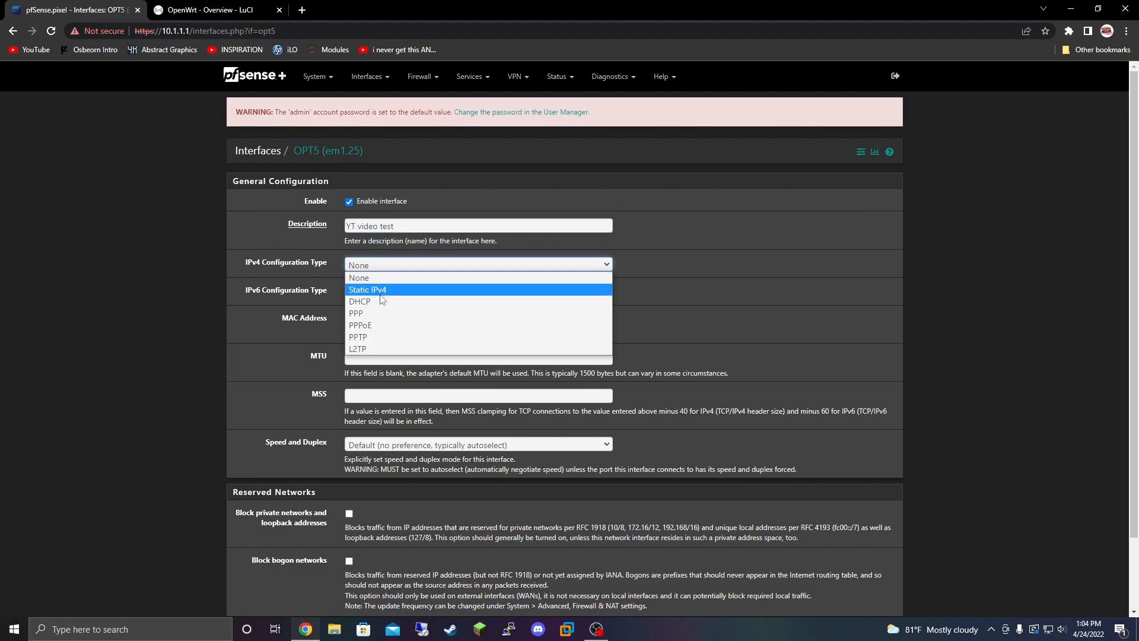
pyautogui.click(365, 290)
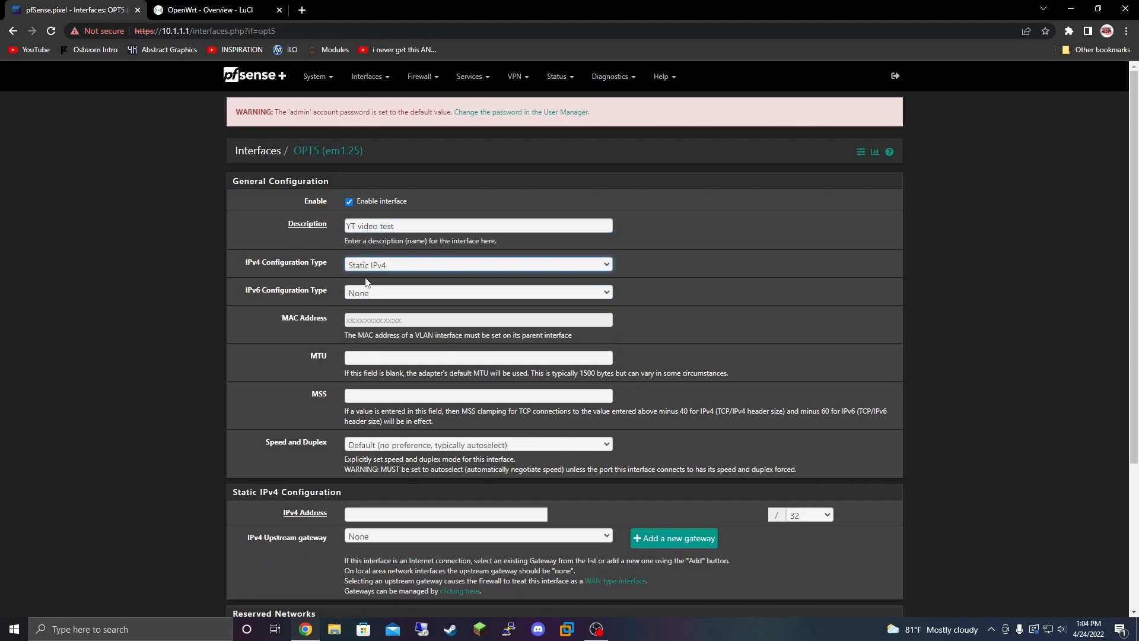
pyautogui.scroll(-2, 376, 280)
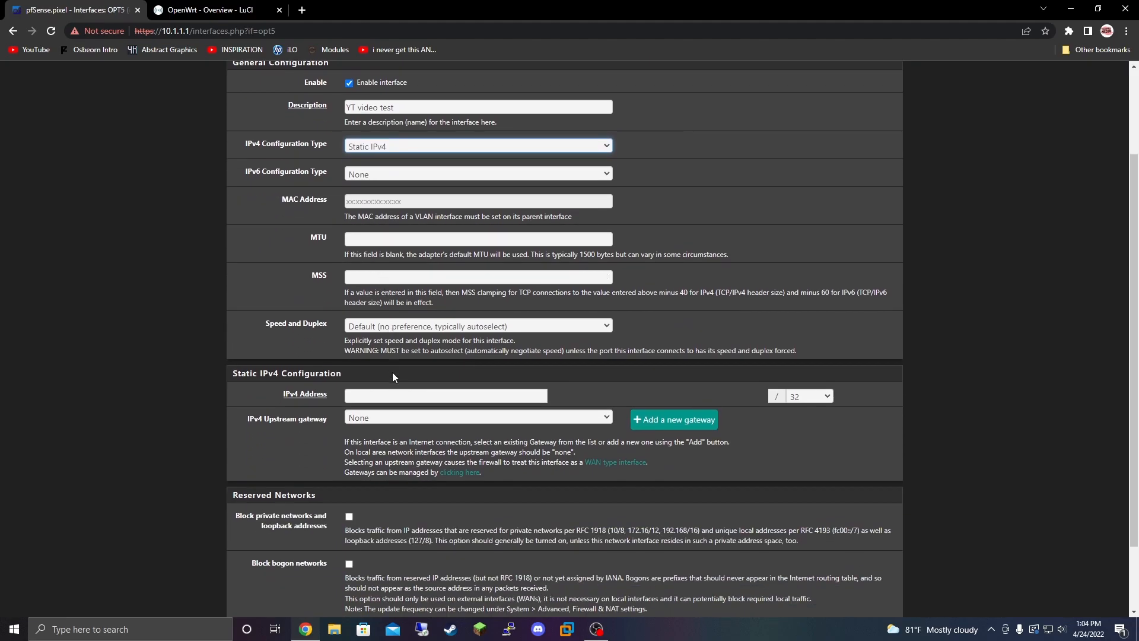
pyautogui.click(367, 147)
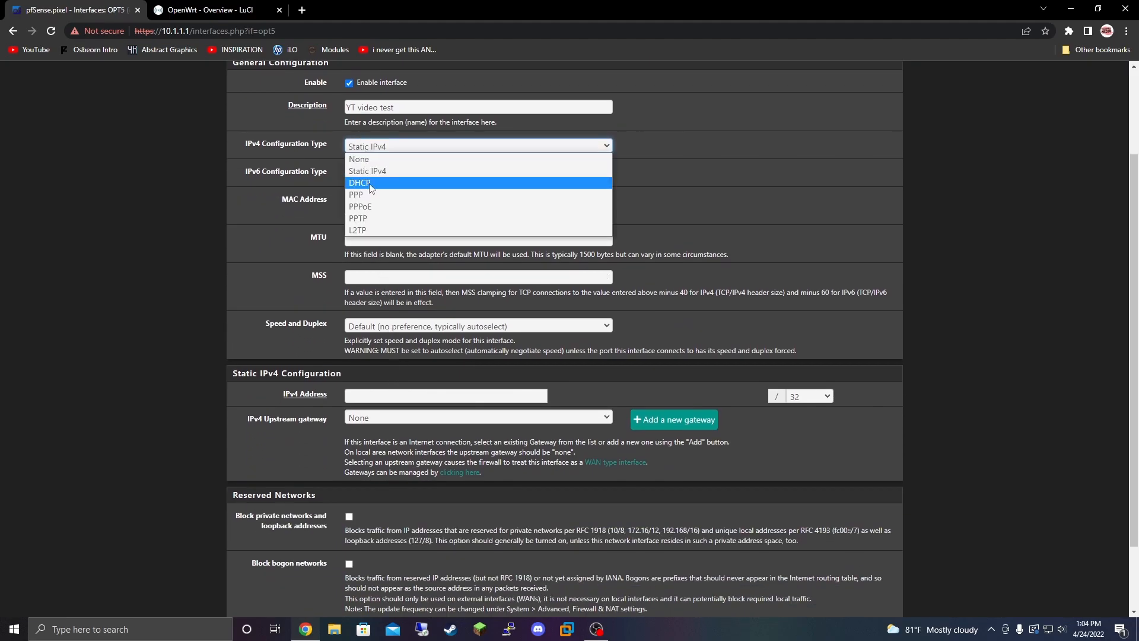
pyautogui.click(368, 171)
pyautogui.click(387, 395)
pyautogui.write('10.5.25.1')
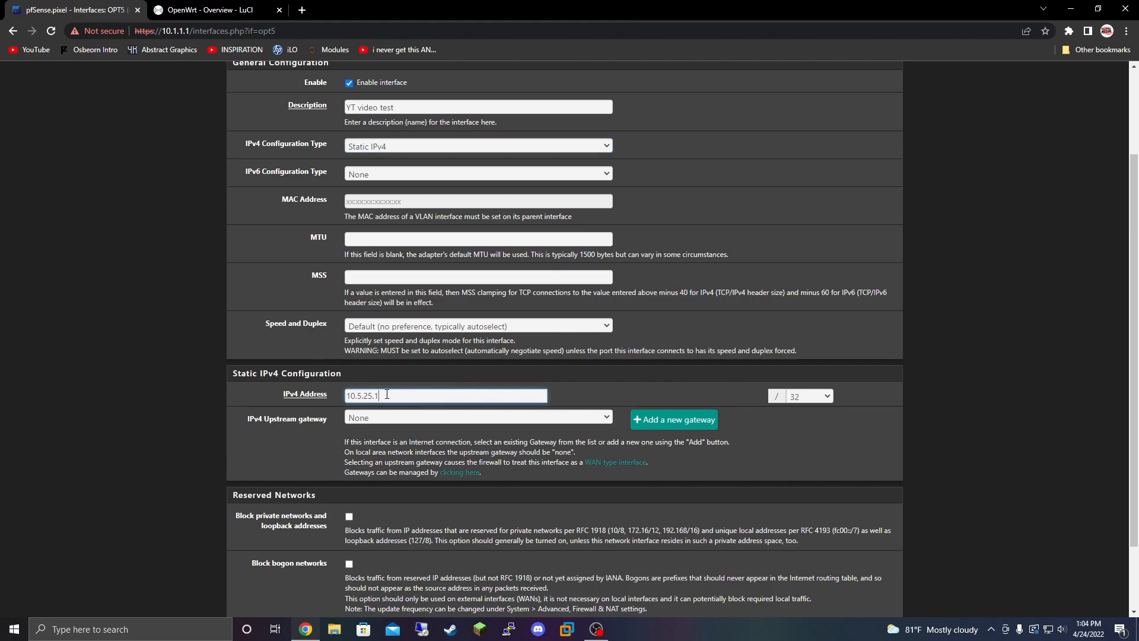
pyautogui.click(820, 398)
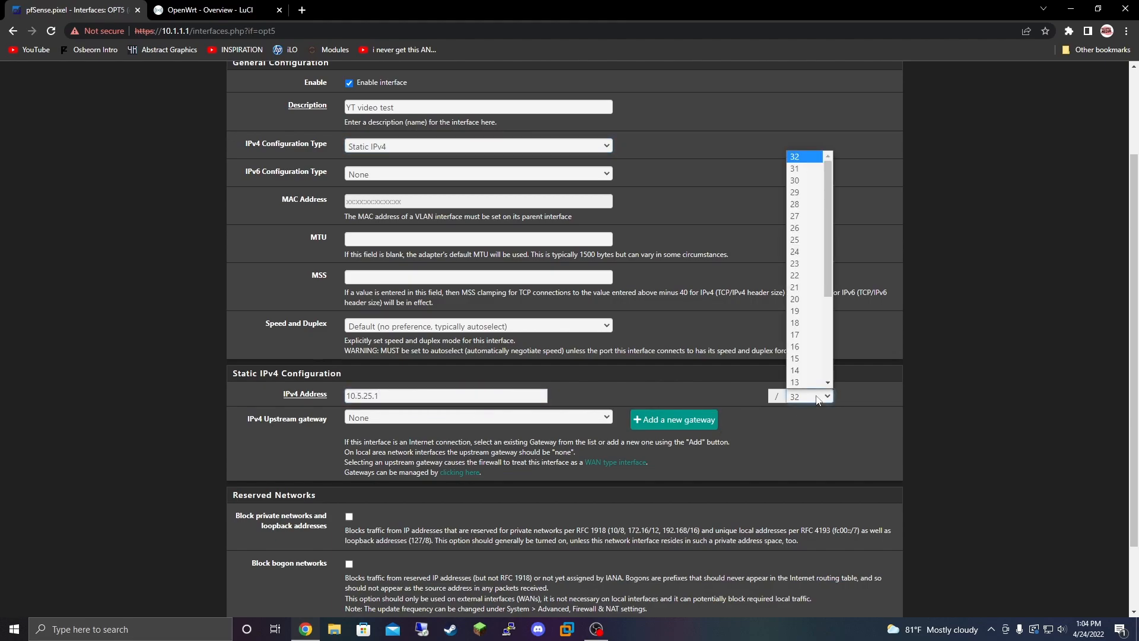
pyautogui.click(821, 252)
pyautogui.moveTo(388, 397)
pyautogui.mouseDown()
pyautogui.moveTo(347, 397)
pyautogui.moveTo(401, 399)
pyautogui.mouseUp()
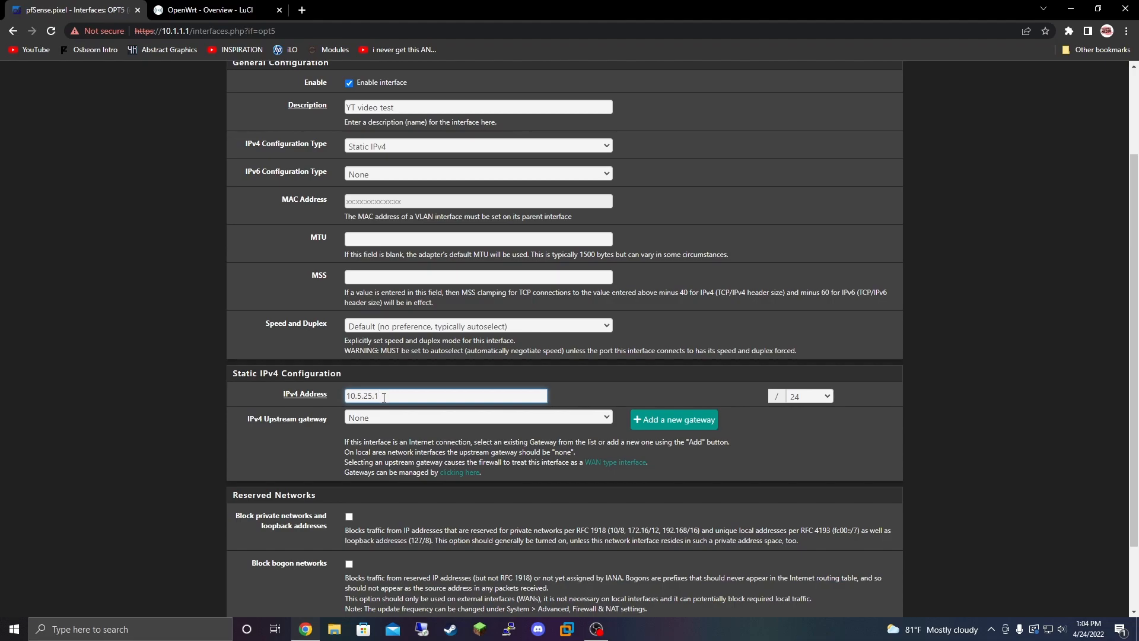
# Save the VLAN 25 interface settings and apply the changes
pyautogui.scroll(-3, 363, 540)
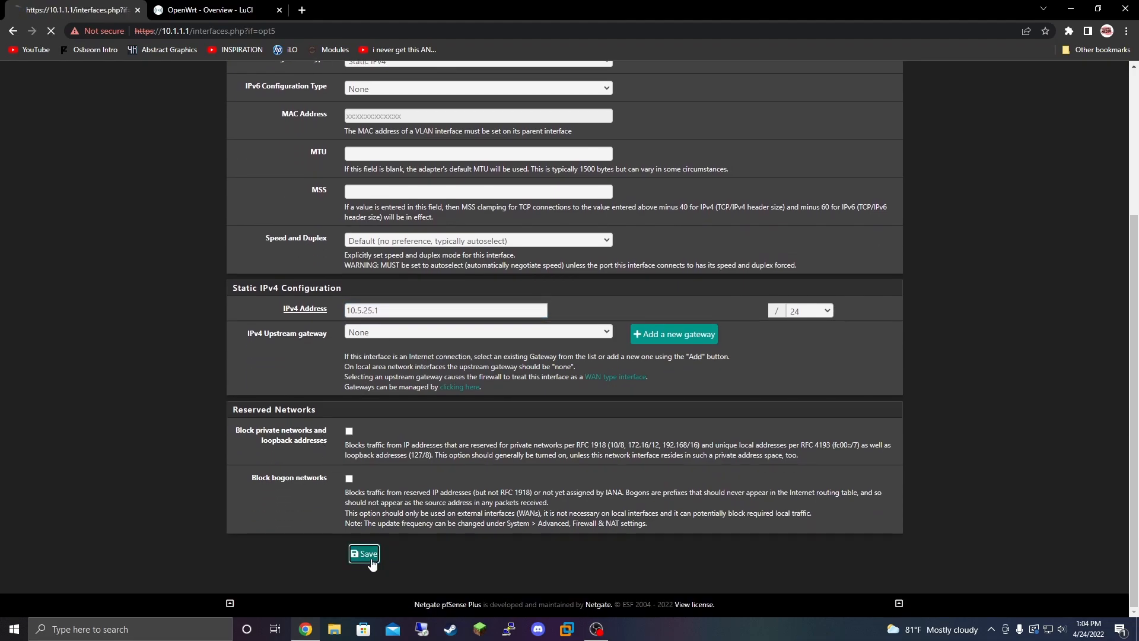
pyautogui.click(369, 557)
pyautogui.click(855, 195)
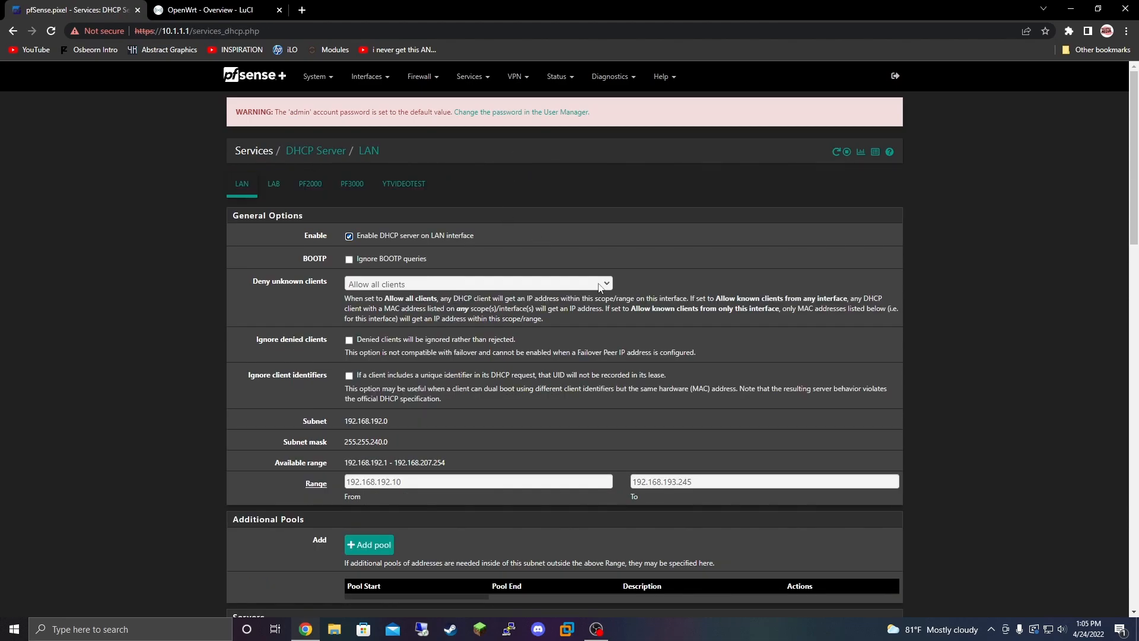
# Enable the DHCP server on the YTVIDEOTEST interface with the range 10.5.25.10 to 10.5.25.50 and save it
pyautogui.click(406, 196)
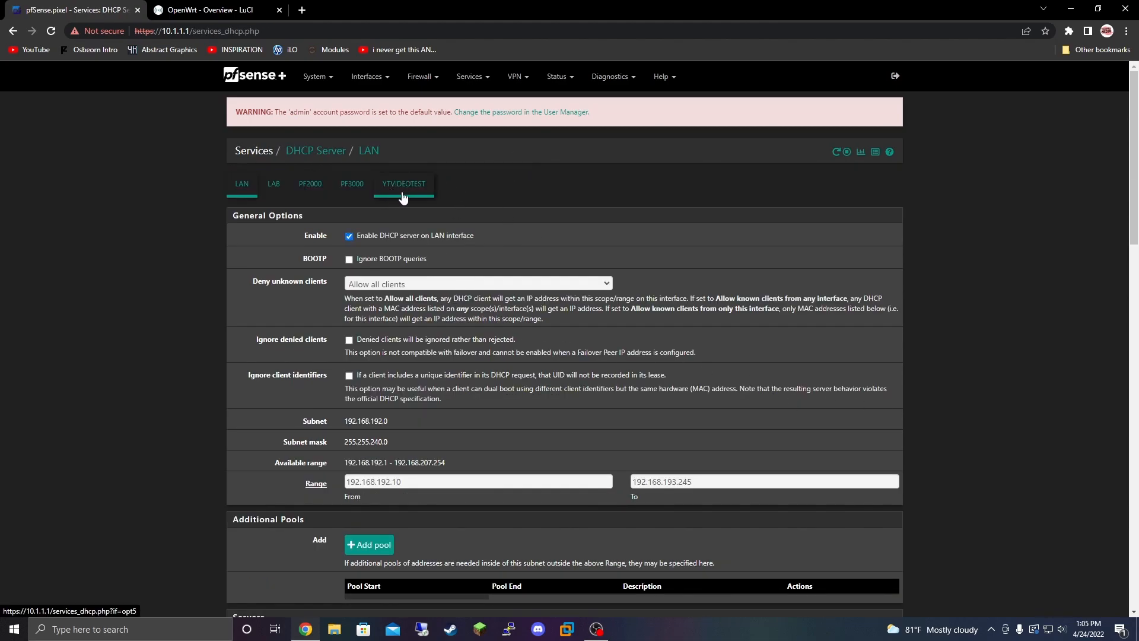
pyautogui.click(405, 236)
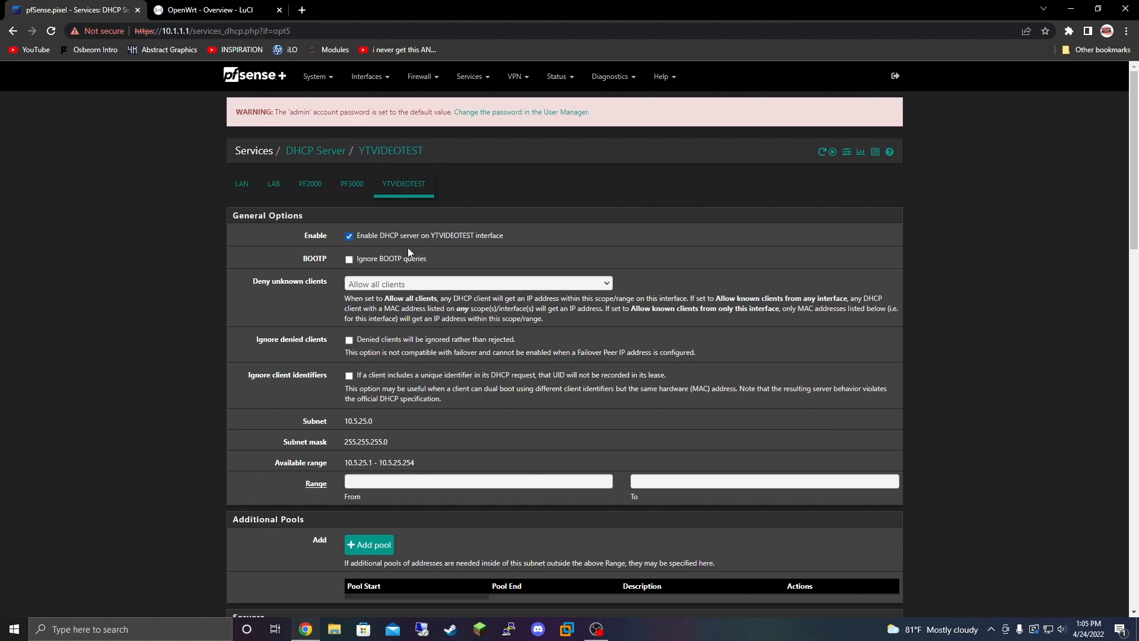
pyautogui.click(383, 480)
pyautogui.write('1')
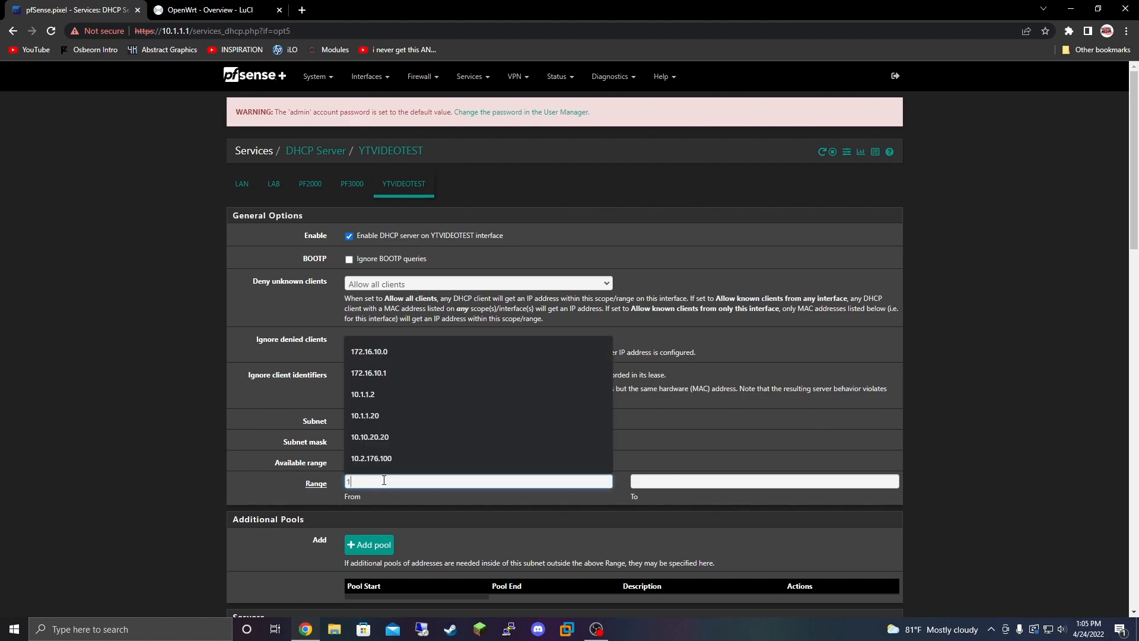
pyautogui.write('0.5.25.10')
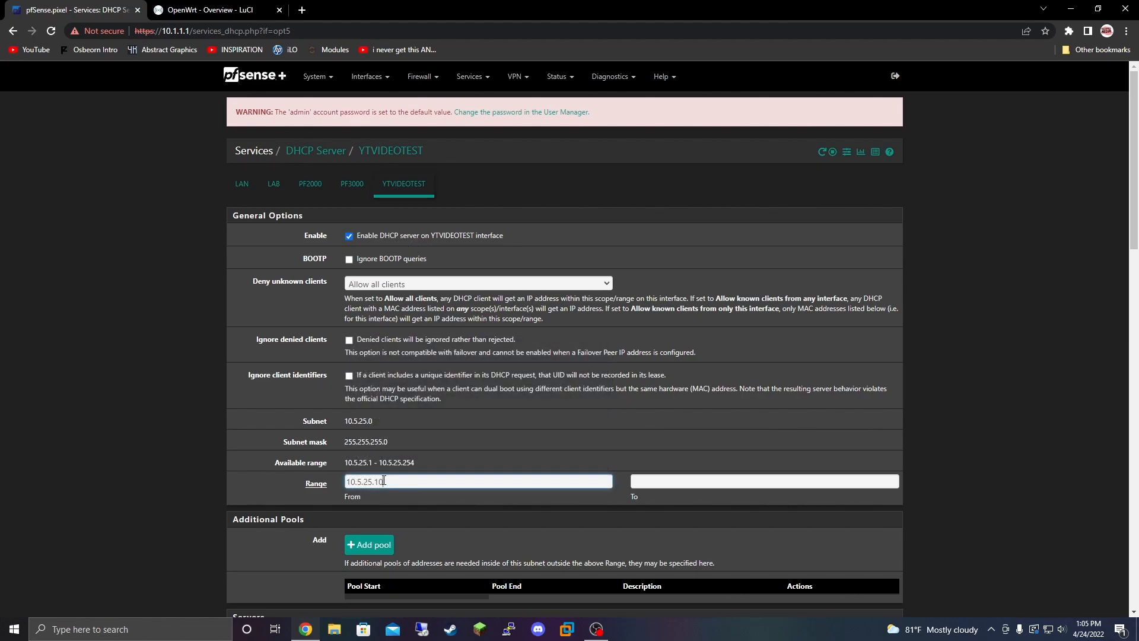
pyautogui.write('10.5.')
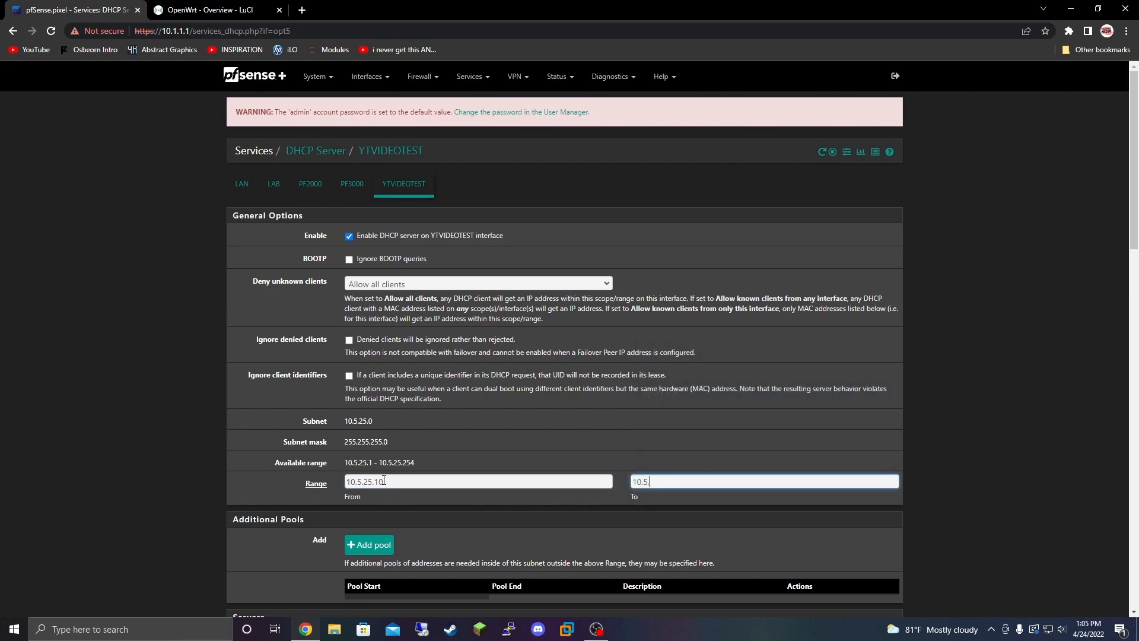
pyautogui.write('255.50')
pyautogui.scroll(-6, 460, 551)
pyautogui.moveTo(402, 108); pyautogui.dragTo(414, 107)
pyautogui.scroll(-15, 439, 155)
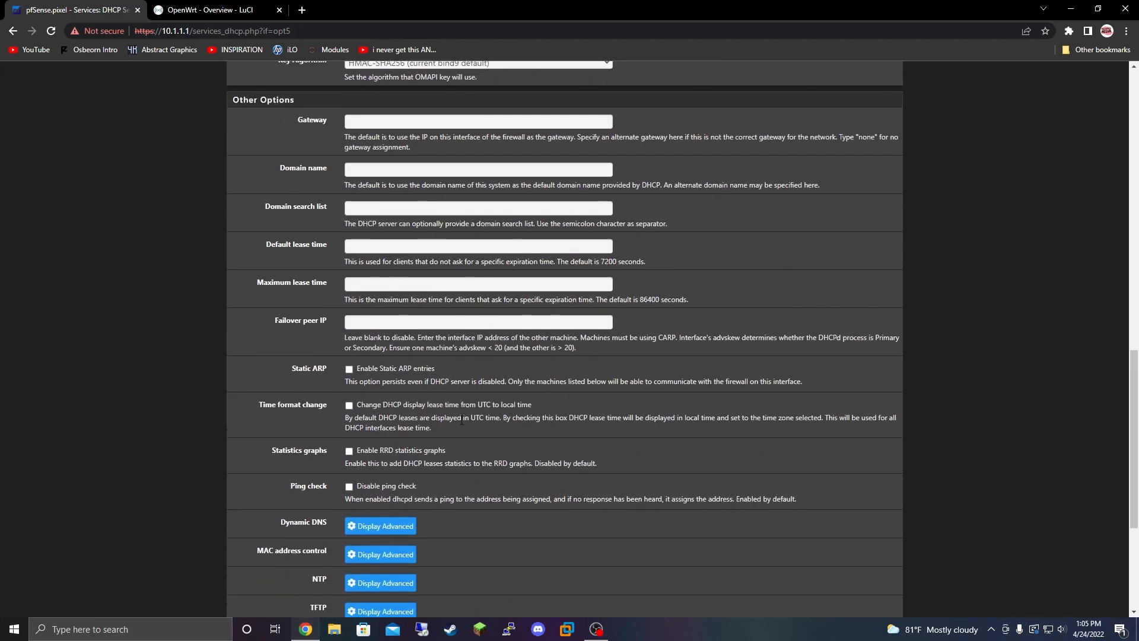
pyautogui.click(371, 487)
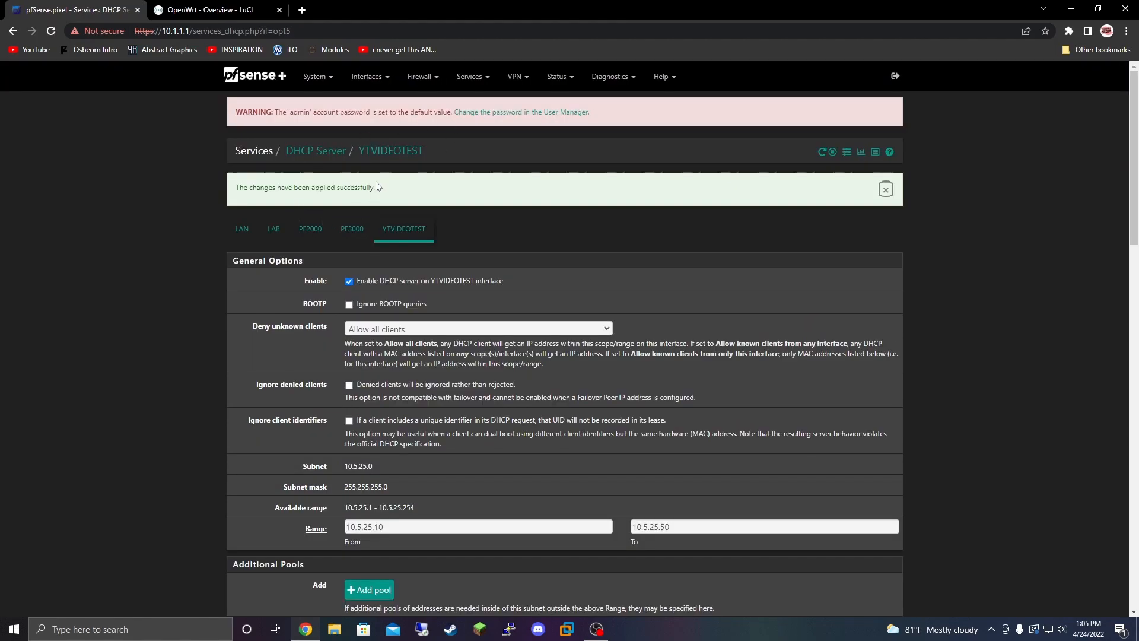
# Add a firewall rule on the YTVIDEOTEST interface that passes IPv4 traffic of any protocol, source and destination, and apply the changes
pyautogui.click(421, 77)
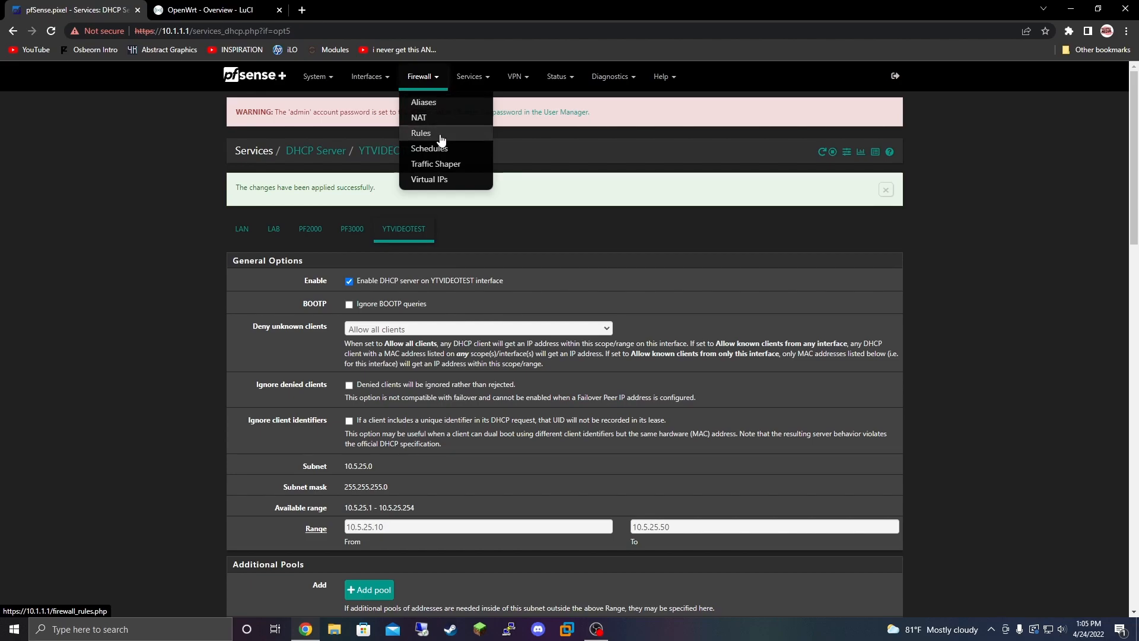
pyautogui.click(439, 134)
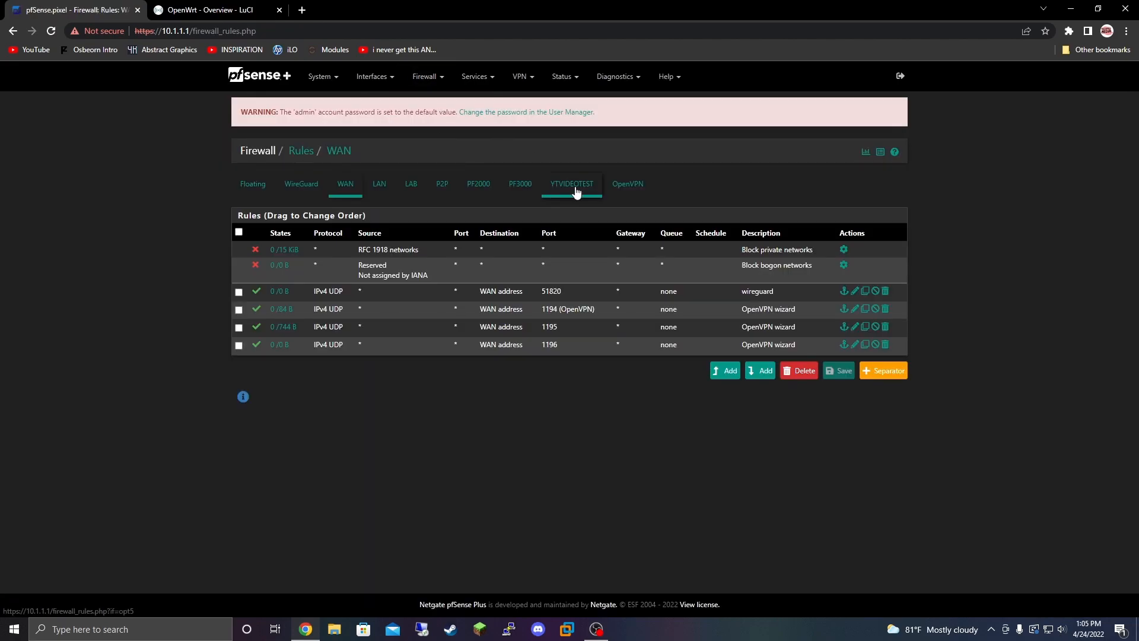
pyautogui.click(571, 184)
pyautogui.click(728, 309)
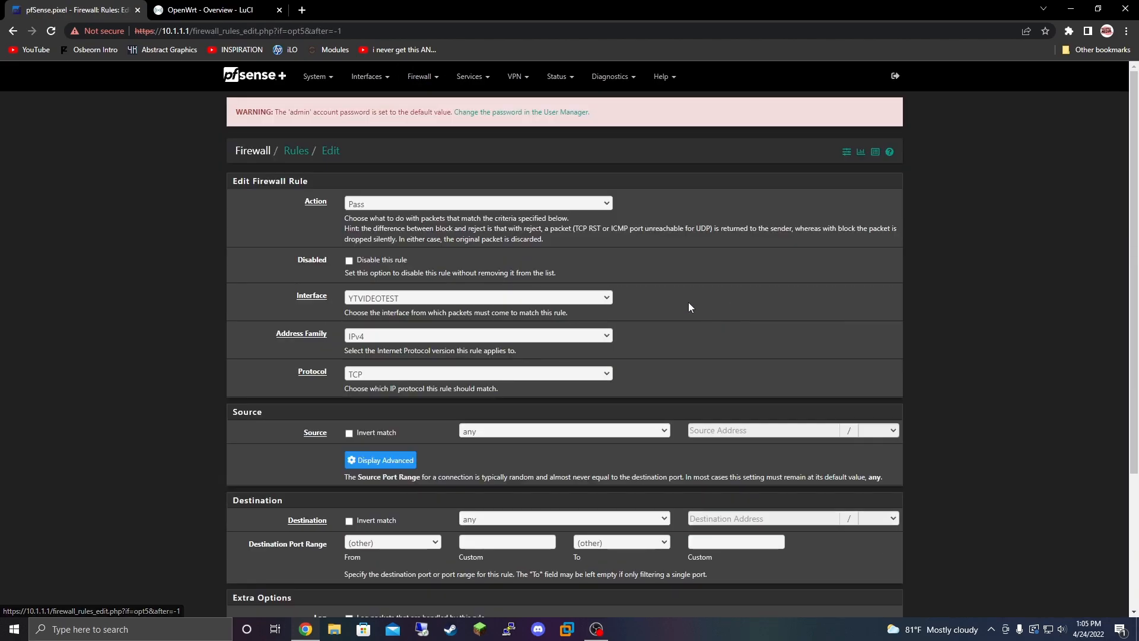
pyautogui.click(375, 373)
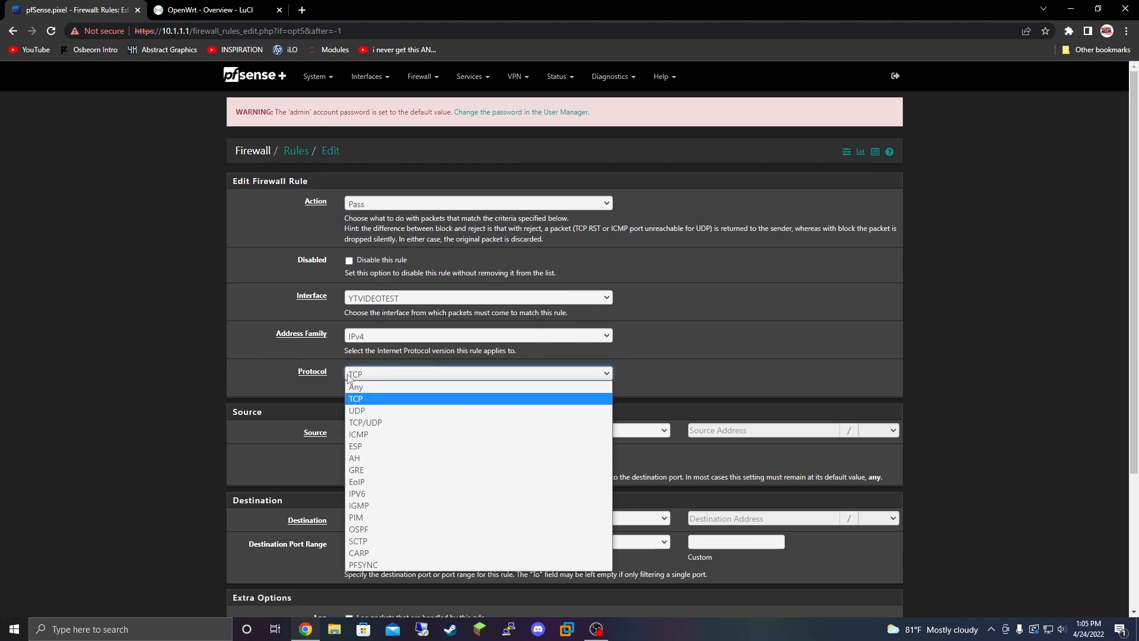
pyautogui.click(558, 384)
pyautogui.scroll(-2, 560, 403)
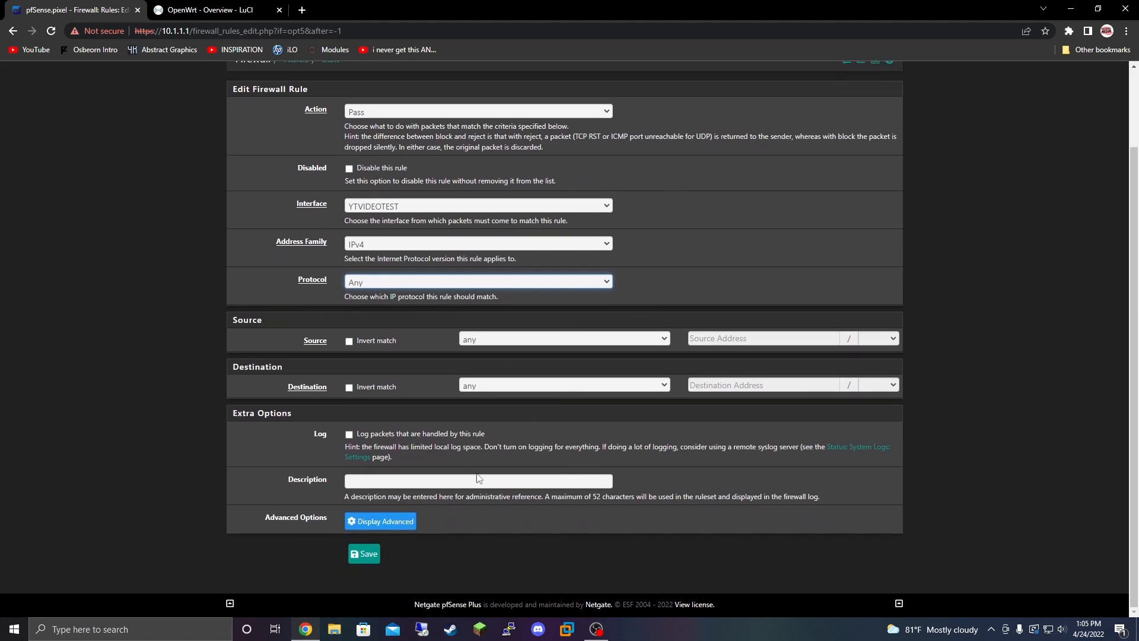
pyautogui.click(361, 553)
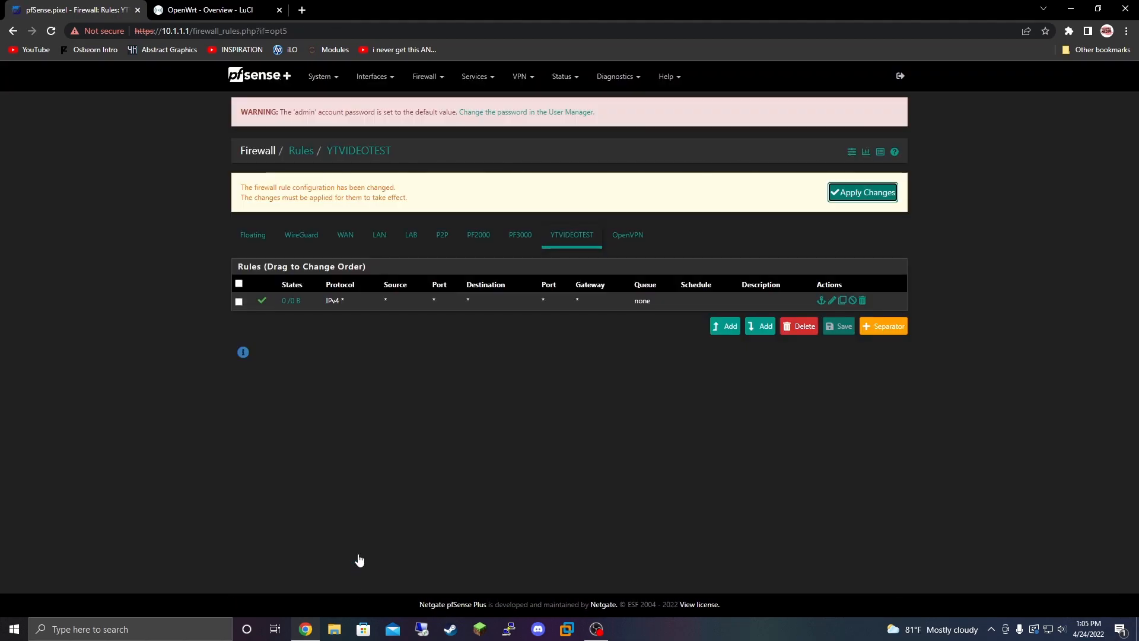
pyautogui.click(855, 193)
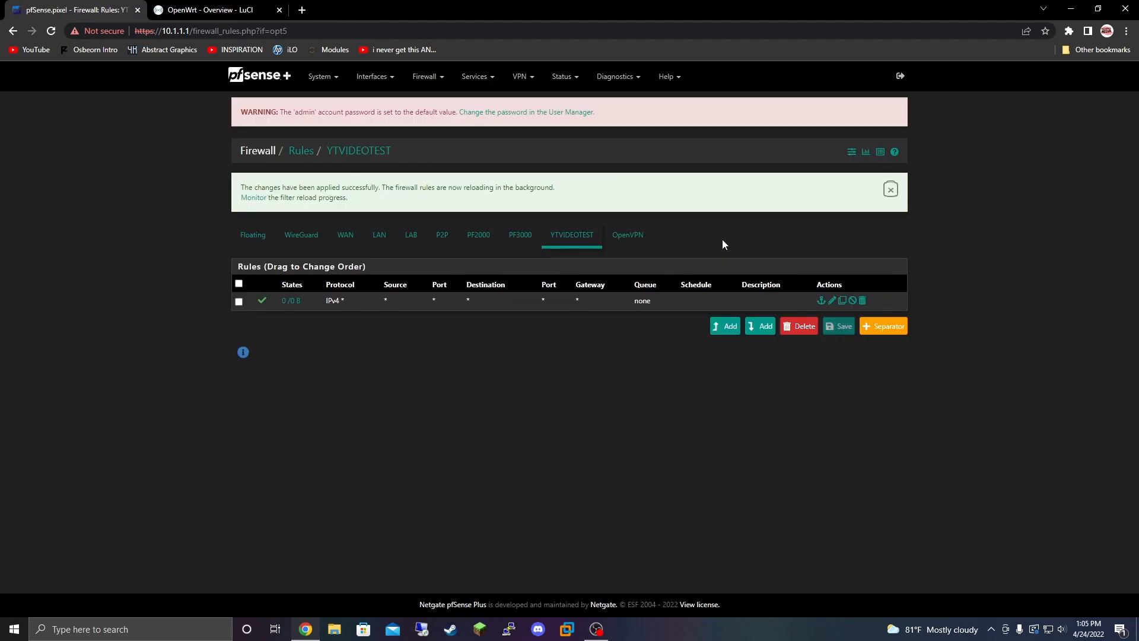
pyautogui.click(890, 191)
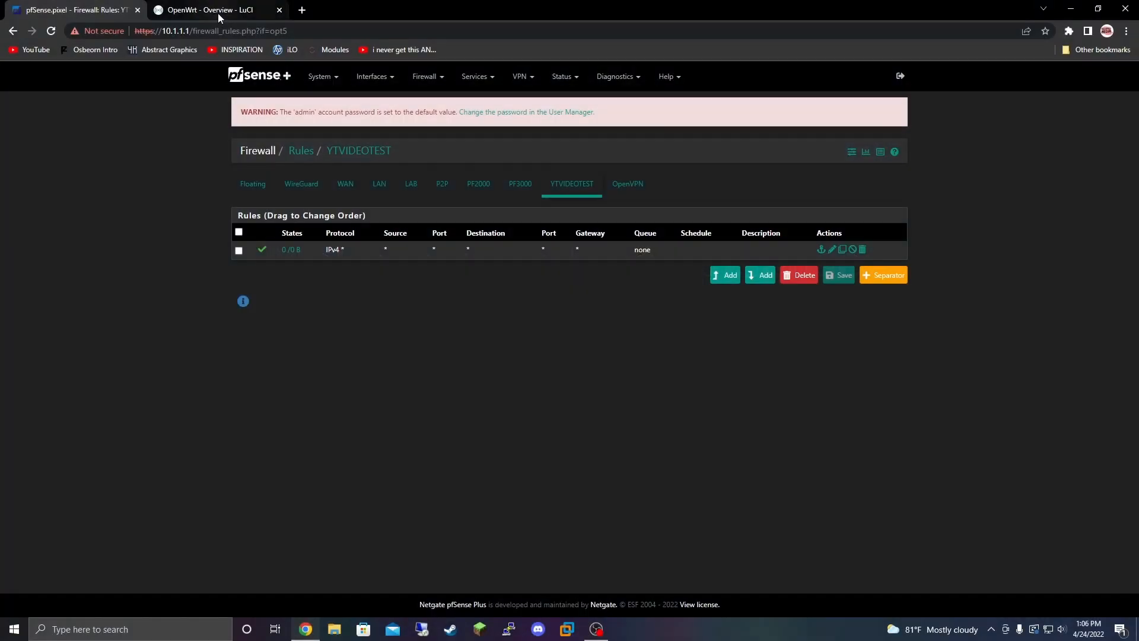
# In OpenWrt's switch settings, add VLAN 25 tagged on both the CPU (eth0) and WAN ports, and apply it
pyautogui.click(240, 13)
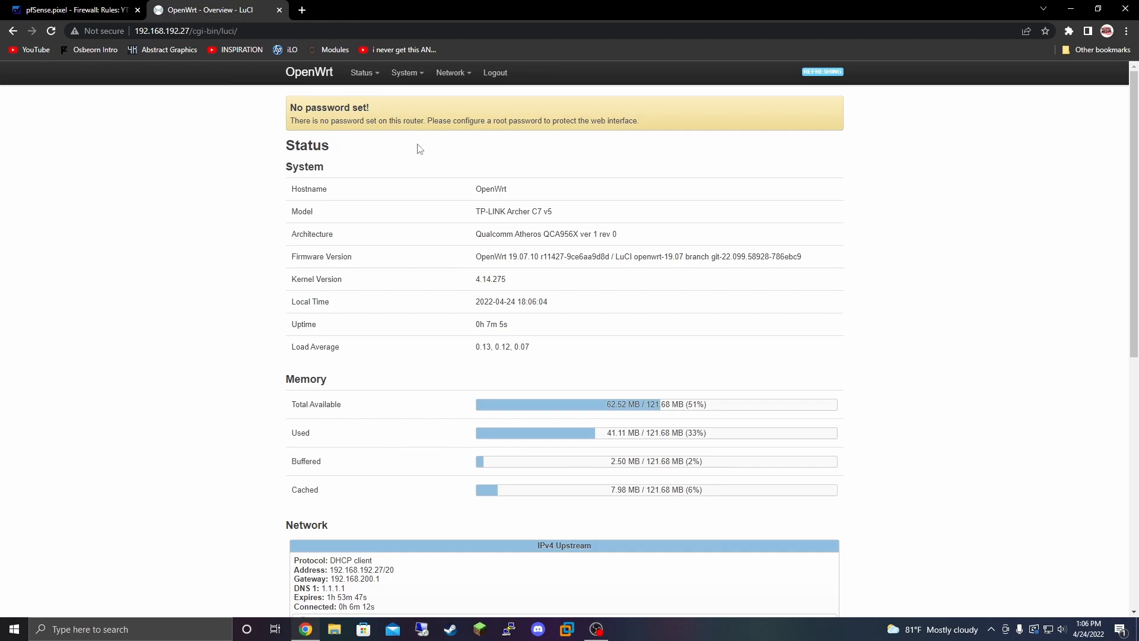
pyautogui.moveTo(451, 72)
pyautogui.click(451, 127)
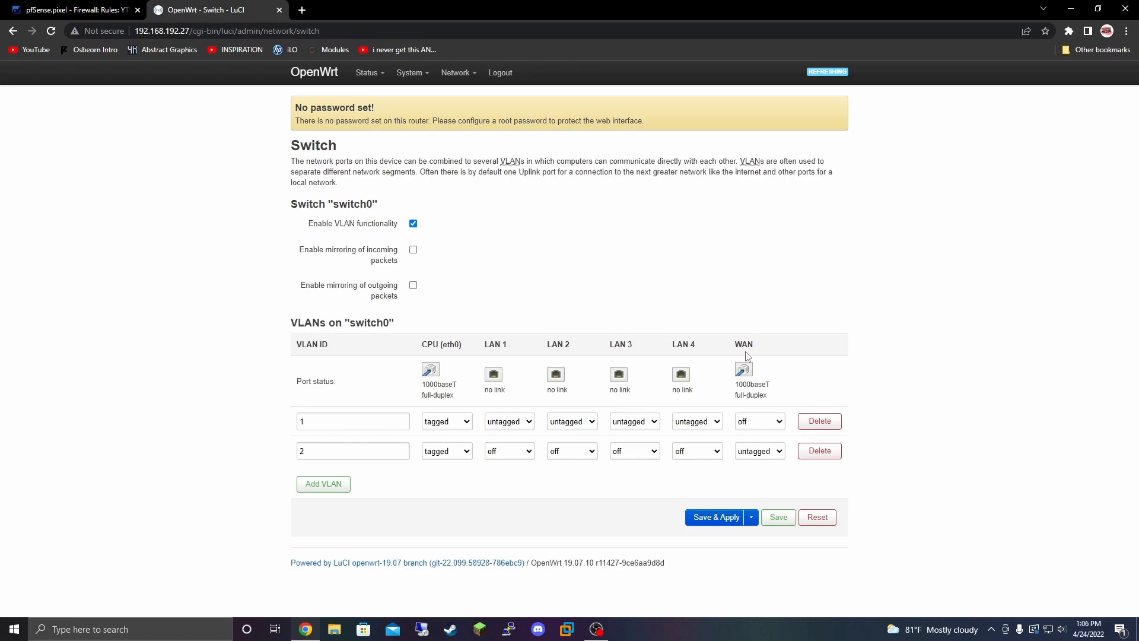
pyautogui.click(317, 485)
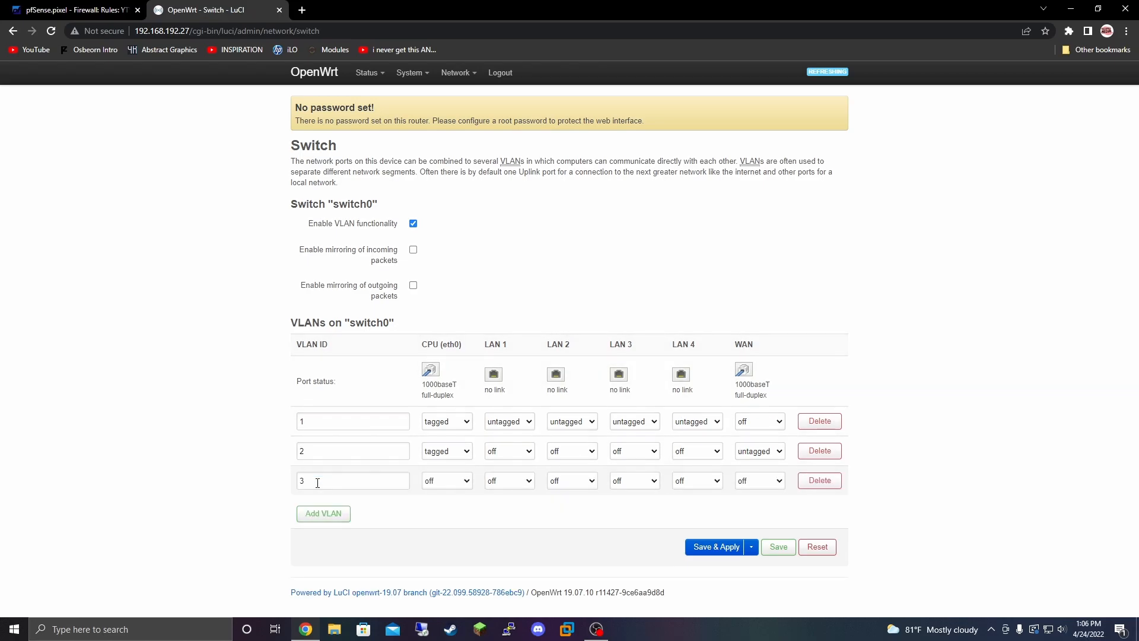
pyautogui.click(759, 480)
pyautogui.click(752, 515)
pyautogui.click(458, 485)
pyautogui.click(458, 515)
pyautogui.moveTo(313, 482); pyautogui.dragTo(289, 483)
pyautogui.write('25')
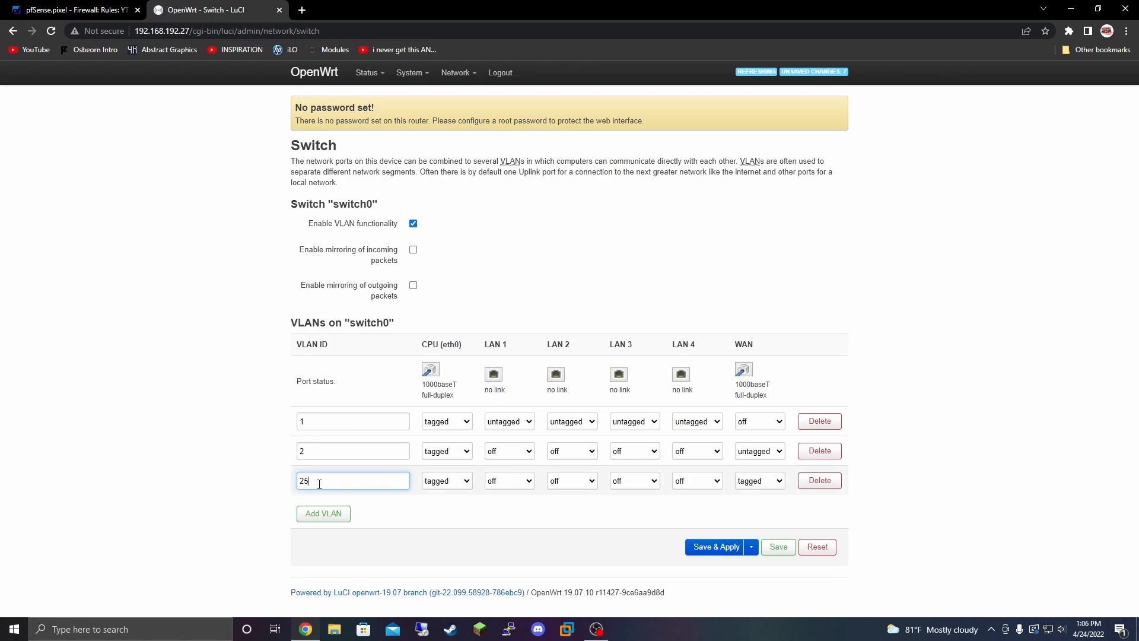
pyautogui.click(706, 556)
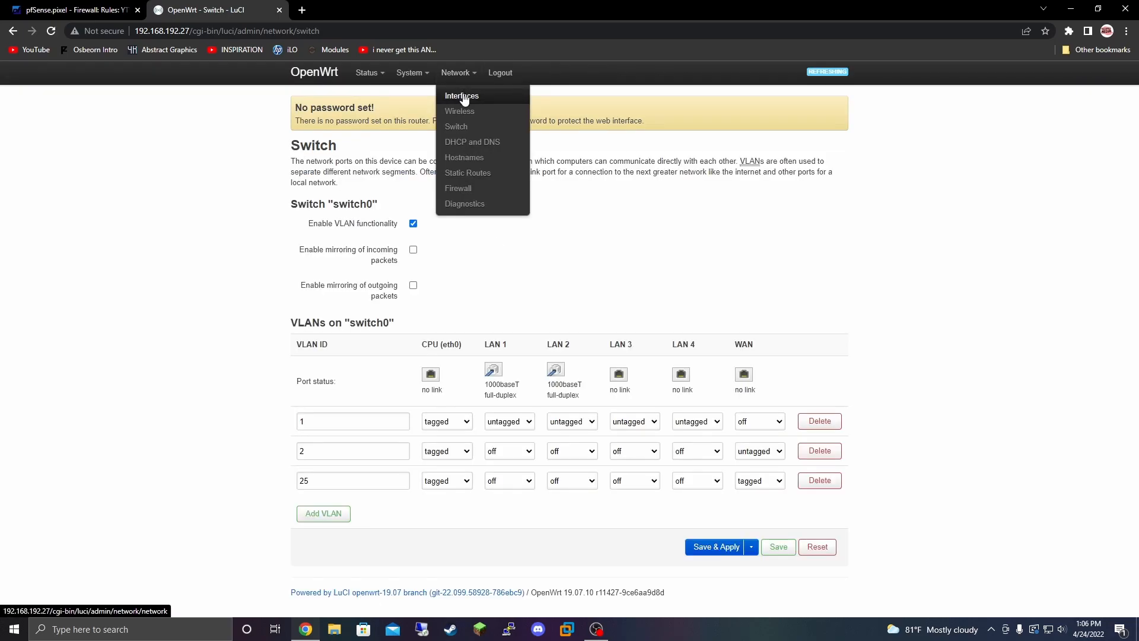
# Create a network interface named VLAN25 with the DHCP client protocol on the switch VLAN eth0.25
pyautogui.click(462, 95)
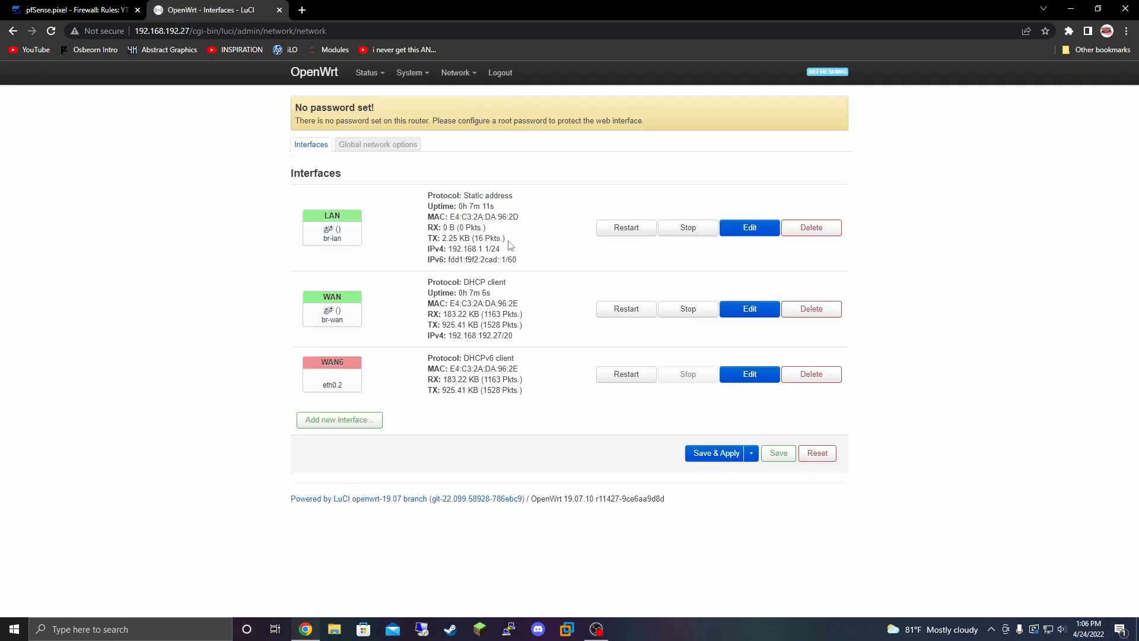
pyautogui.click(333, 428)
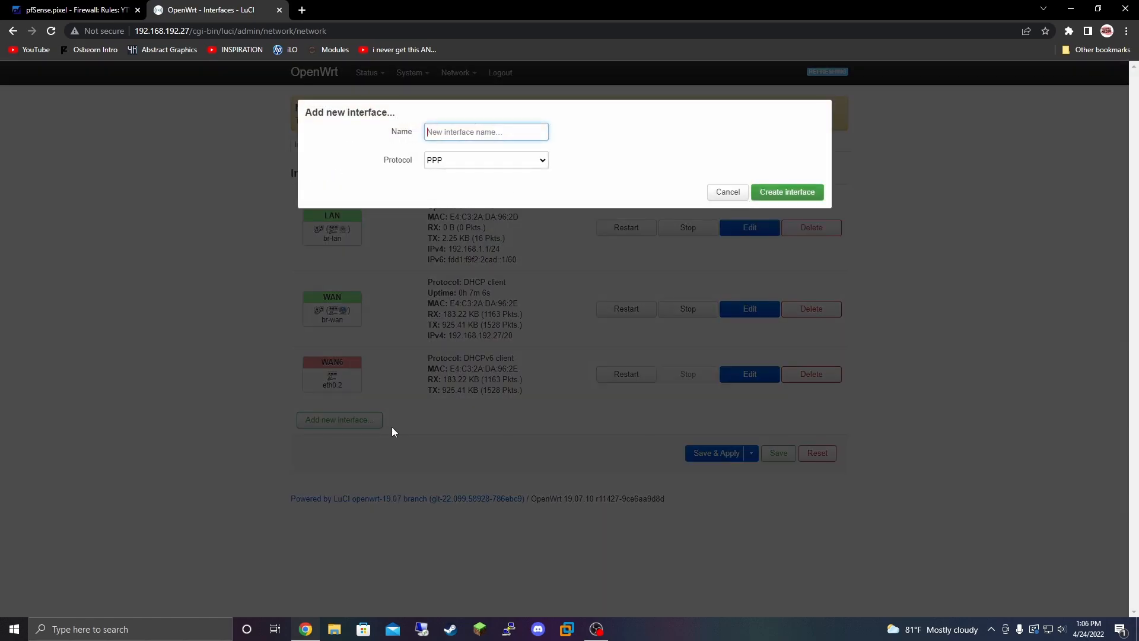
pyautogui.write('VLAN25')
pyautogui.click(451, 160)
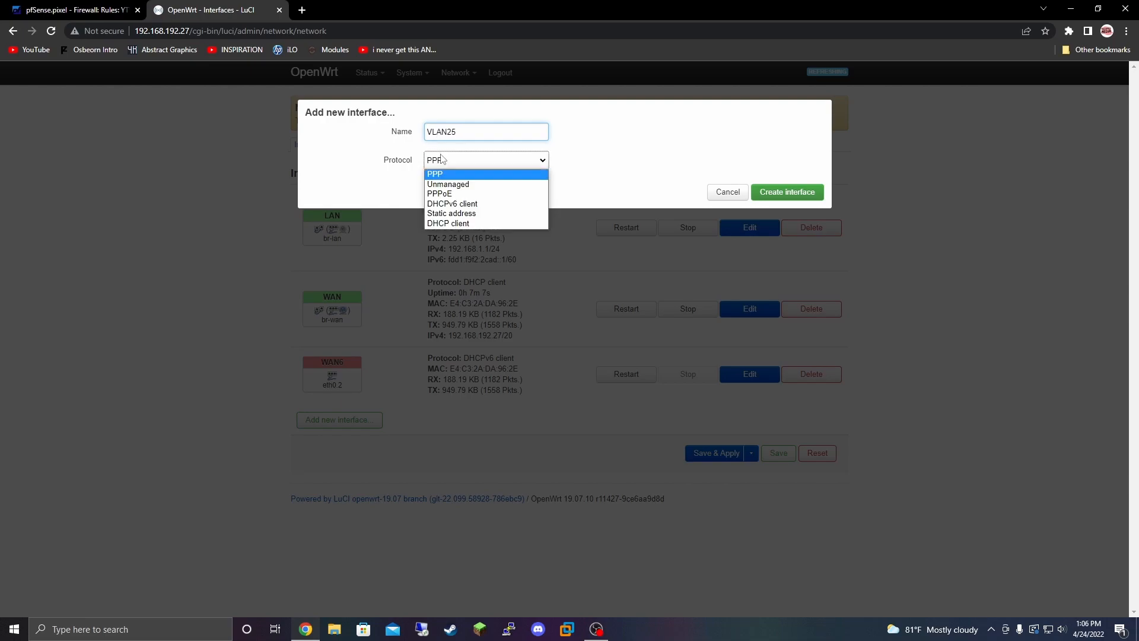
pyautogui.click(458, 223)
pyautogui.click(458, 231)
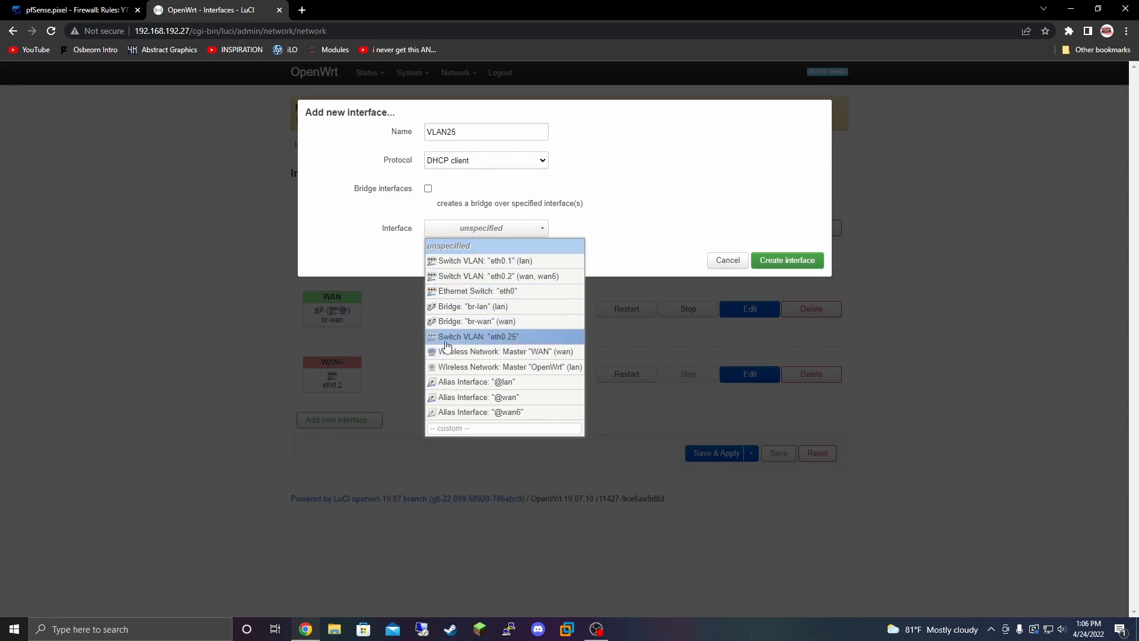
pyautogui.click(543, 338)
pyautogui.click(775, 262)
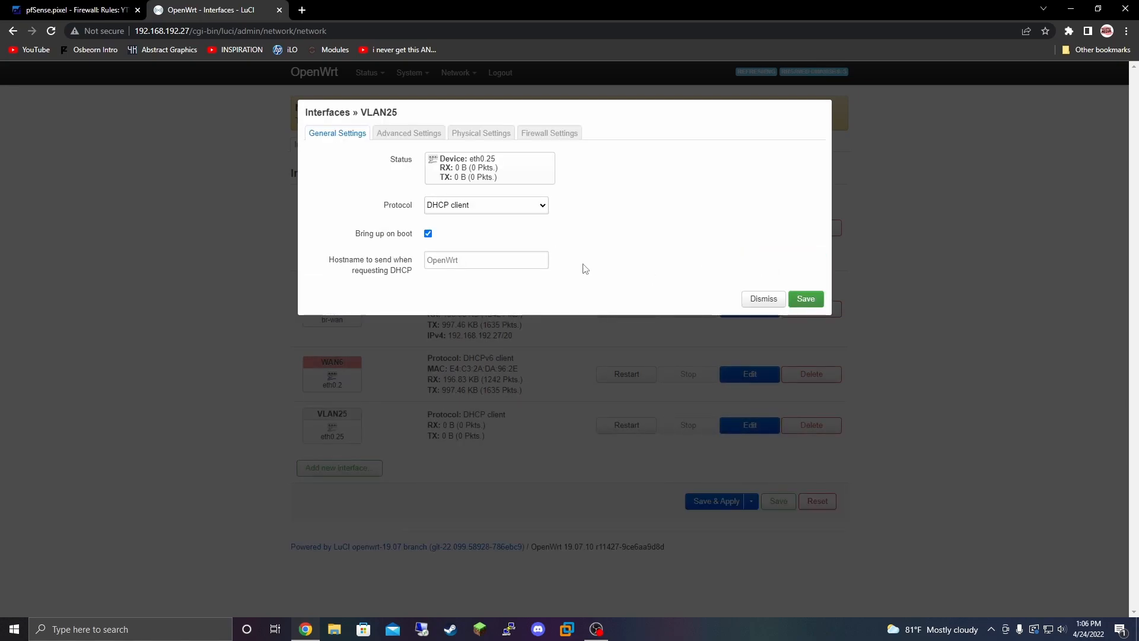
# Set the VLAN25 interface's DHCP request hostname to YT-TEST-25, then save and apply the interface changes
pyautogui.click(479, 260)
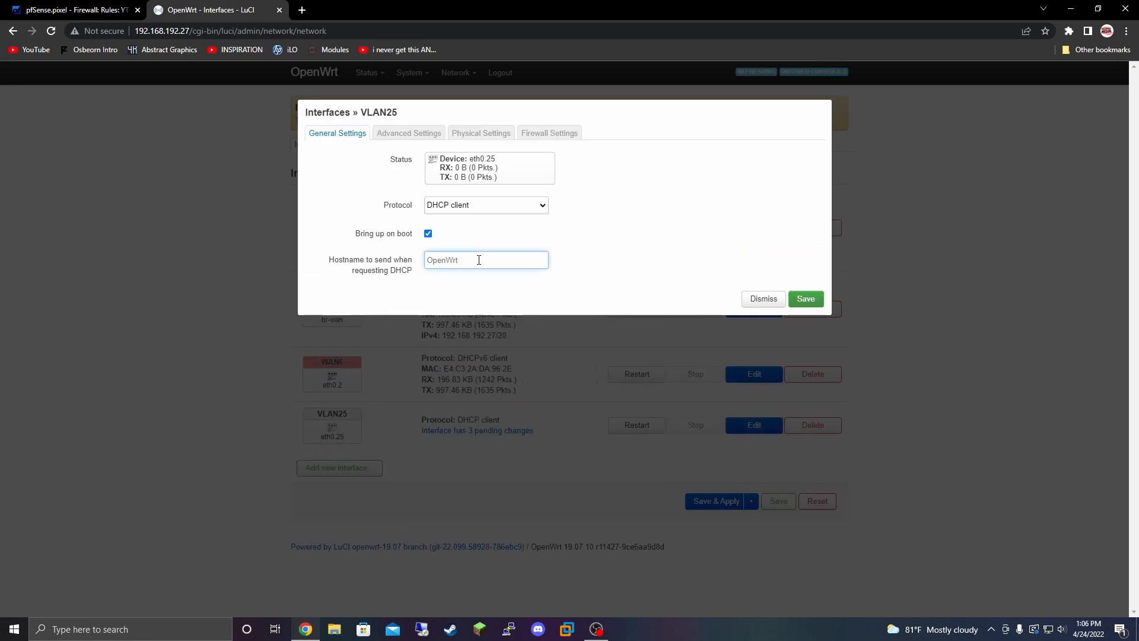
pyautogui.write('YT-TEST-25')
pyautogui.click(807, 298)
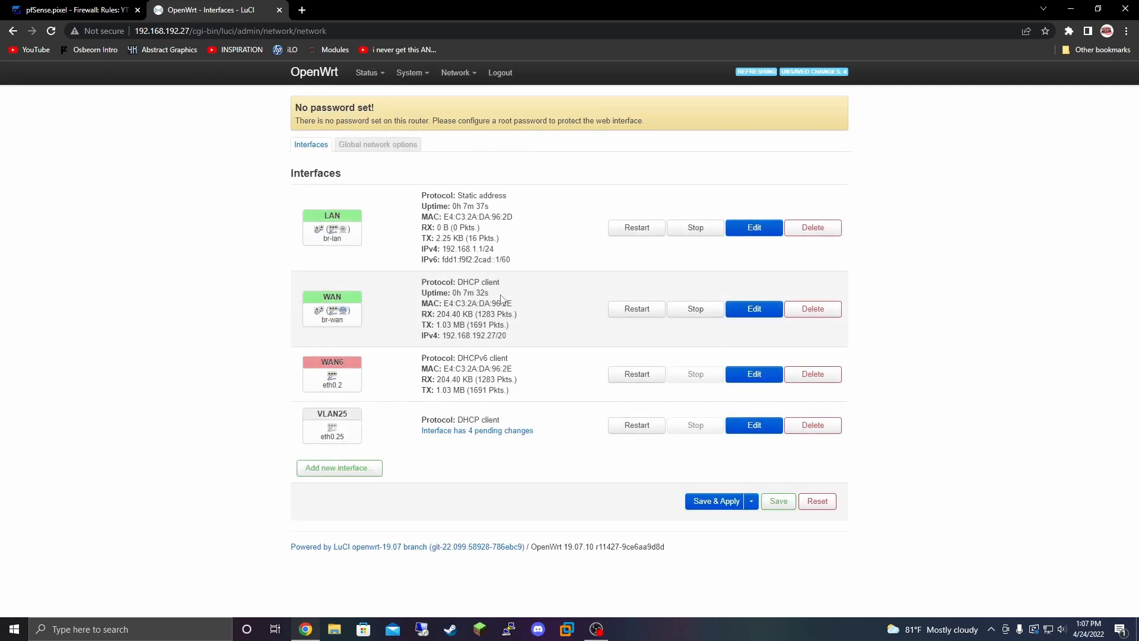
pyautogui.click(705, 503)
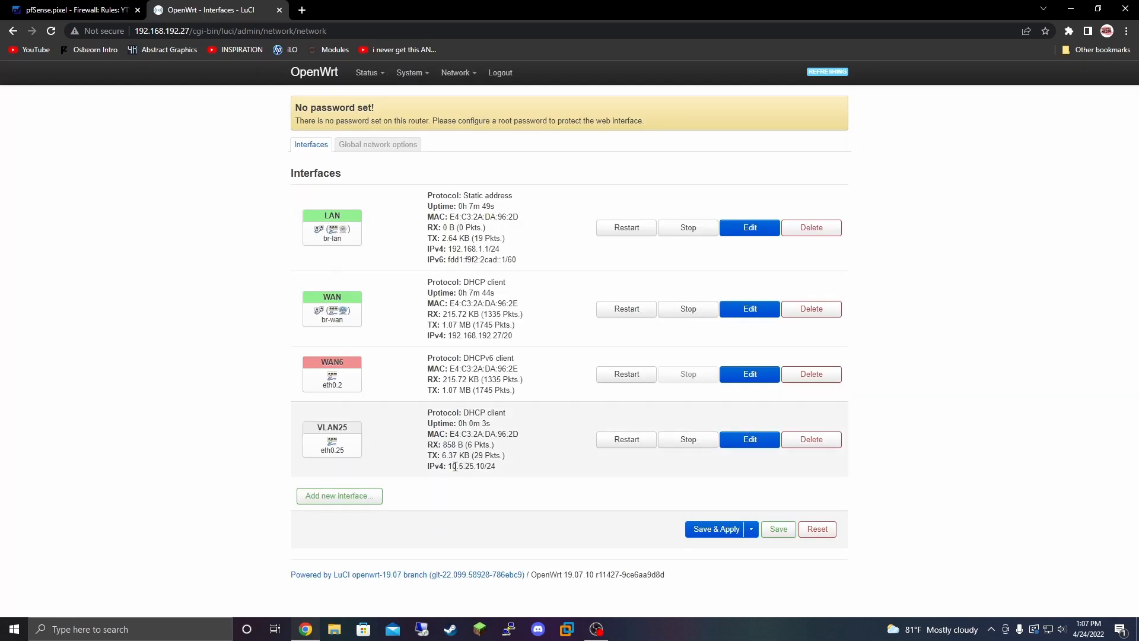
# Check the VLAN25 interface's IPv4 address against the YT-TEST-25 entry in pfSense's DHCP leases
pyautogui.moveTo(451, 466); pyautogui.dragTo(486, 476)
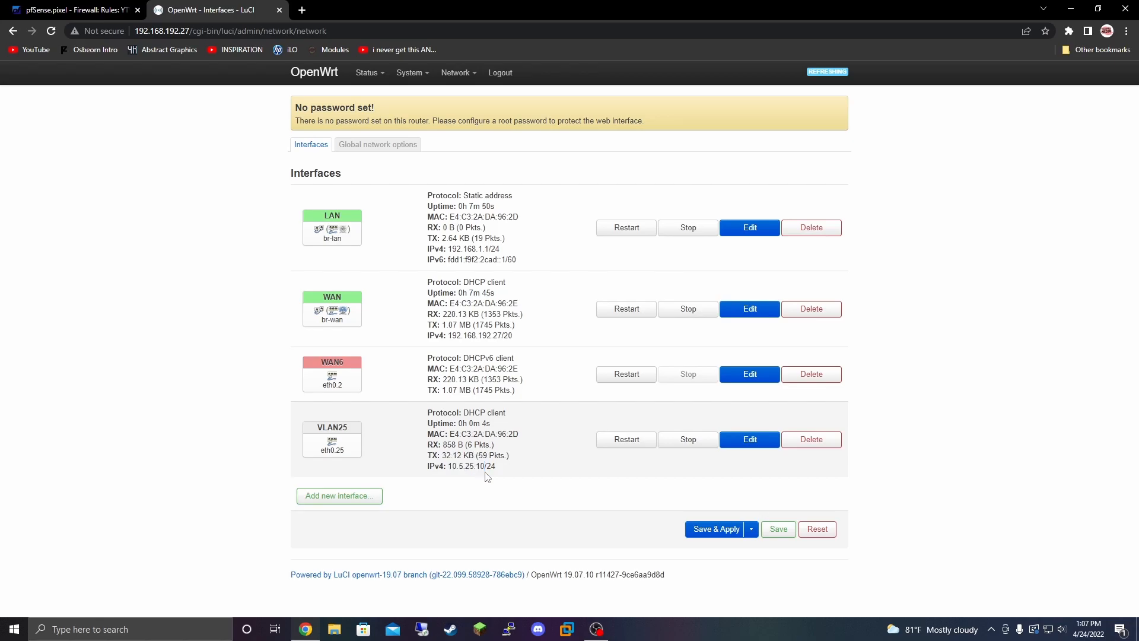
pyautogui.click(66, 10)
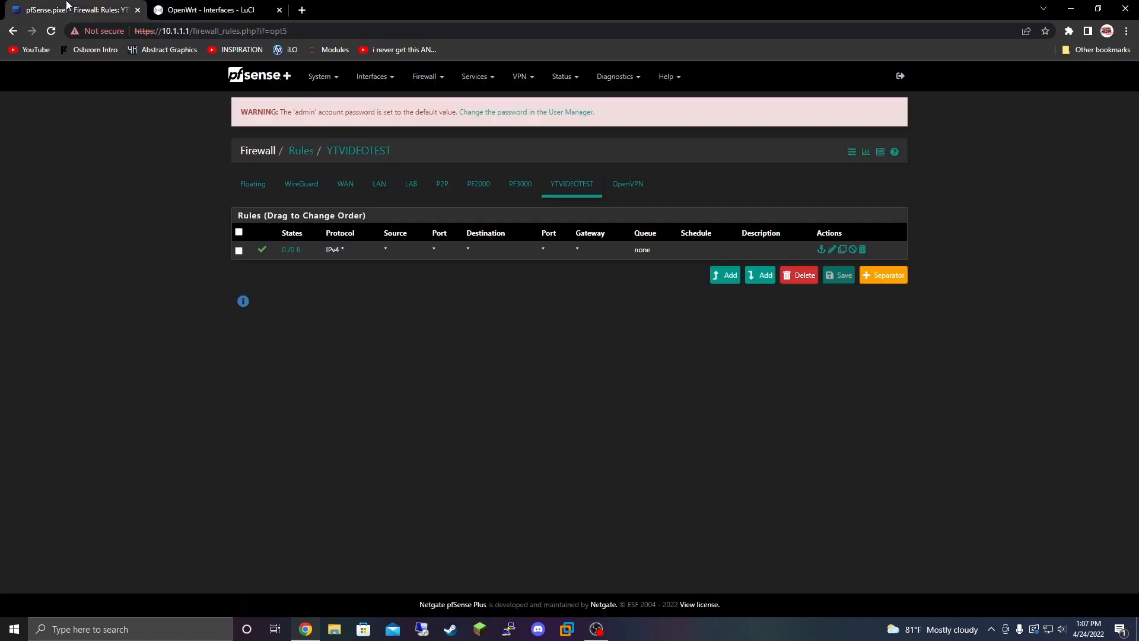
pyautogui.click(564, 77)
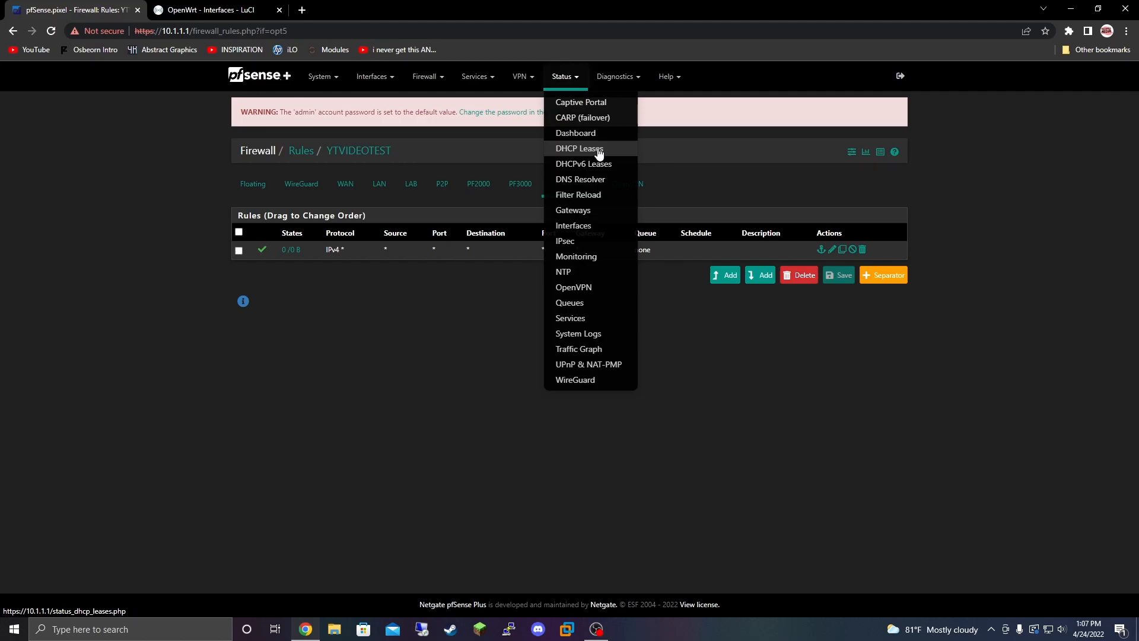
pyautogui.click(600, 150)
pyautogui.scroll(-2, 594, 238)
pyautogui.moveTo(251, 277); pyautogui.dragTo(286, 279)
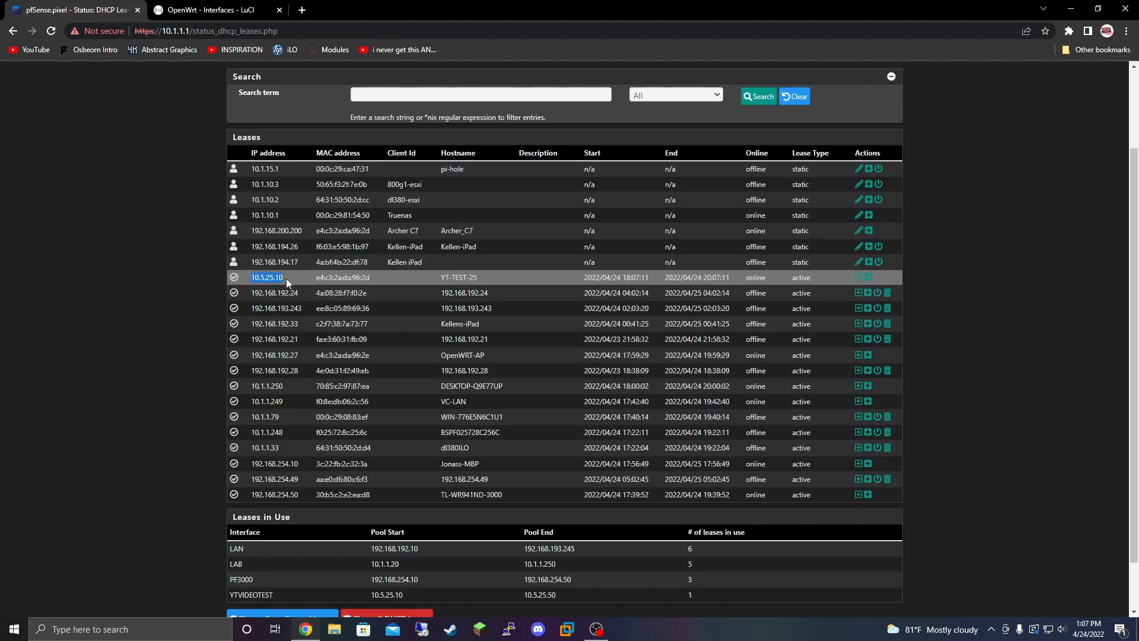
pyautogui.click(190, 264)
# Back in OpenWrt, assign the VLAN25 interface to the lan firewall zone, then save and apply the change
pyautogui.click(194, 13)
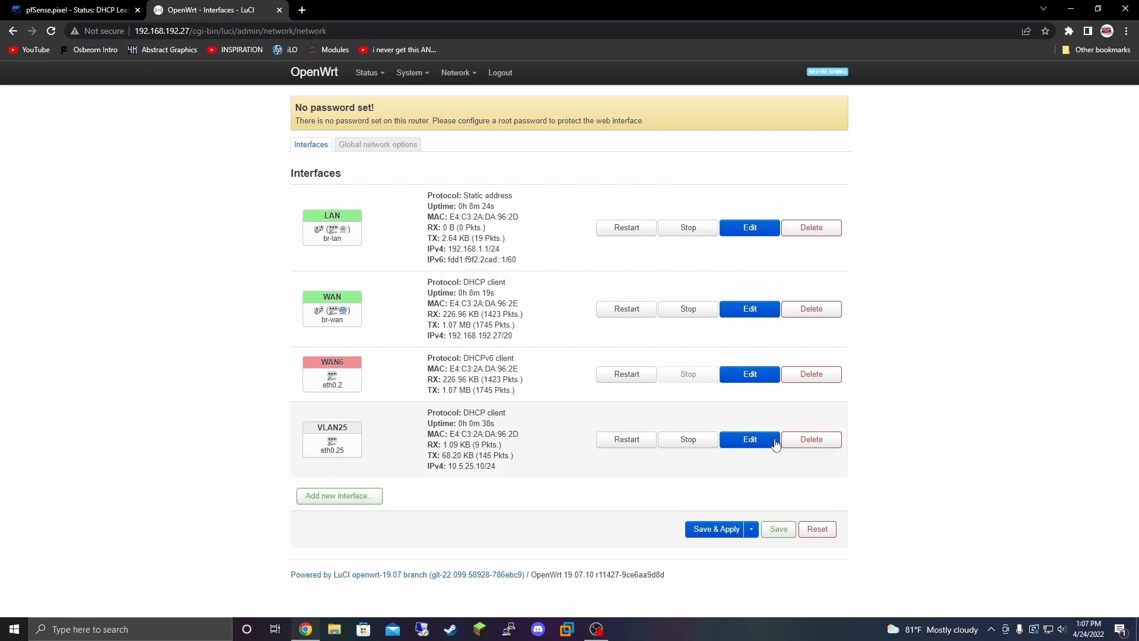
pyautogui.click(751, 439)
pyautogui.click(541, 135)
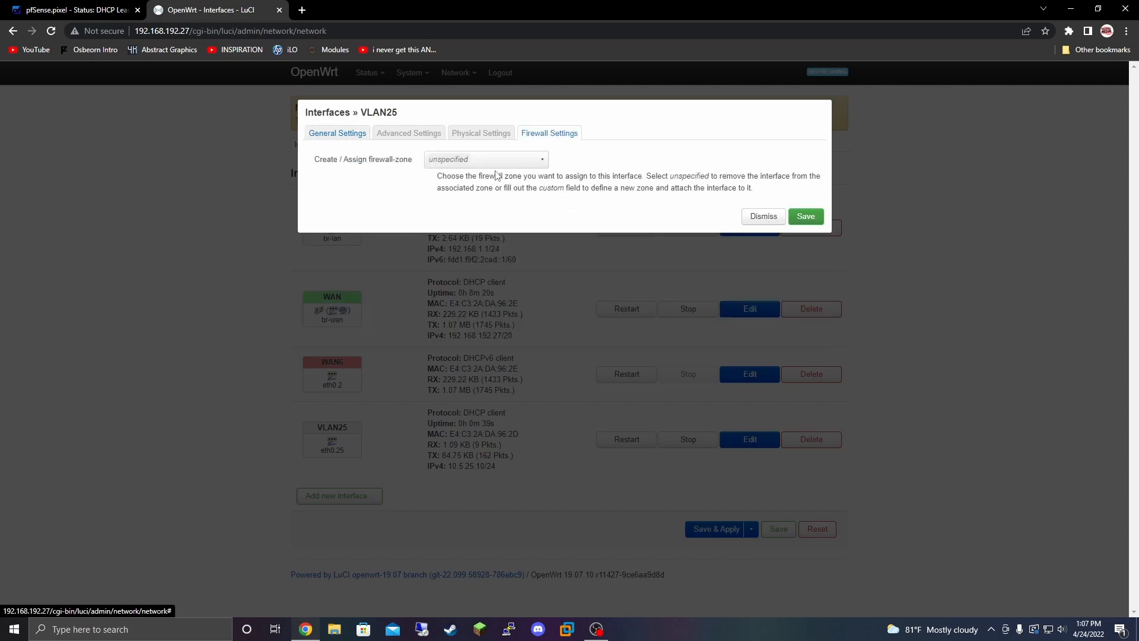
pyautogui.click(487, 161)
pyautogui.click(500, 197)
pyautogui.click(805, 217)
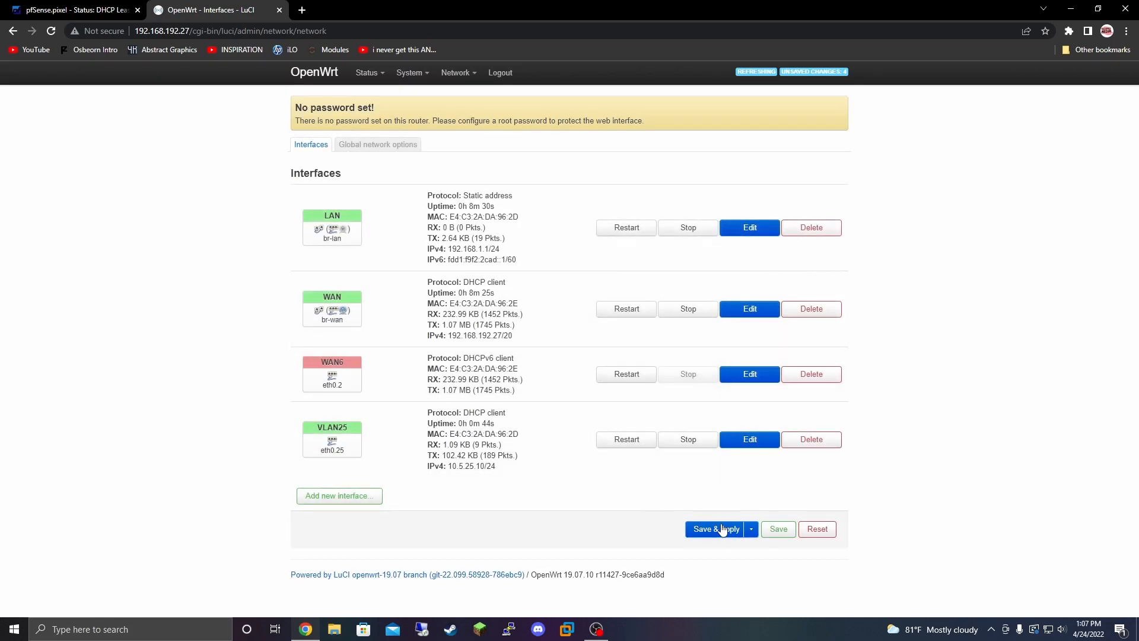
pyautogui.click(721, 528)
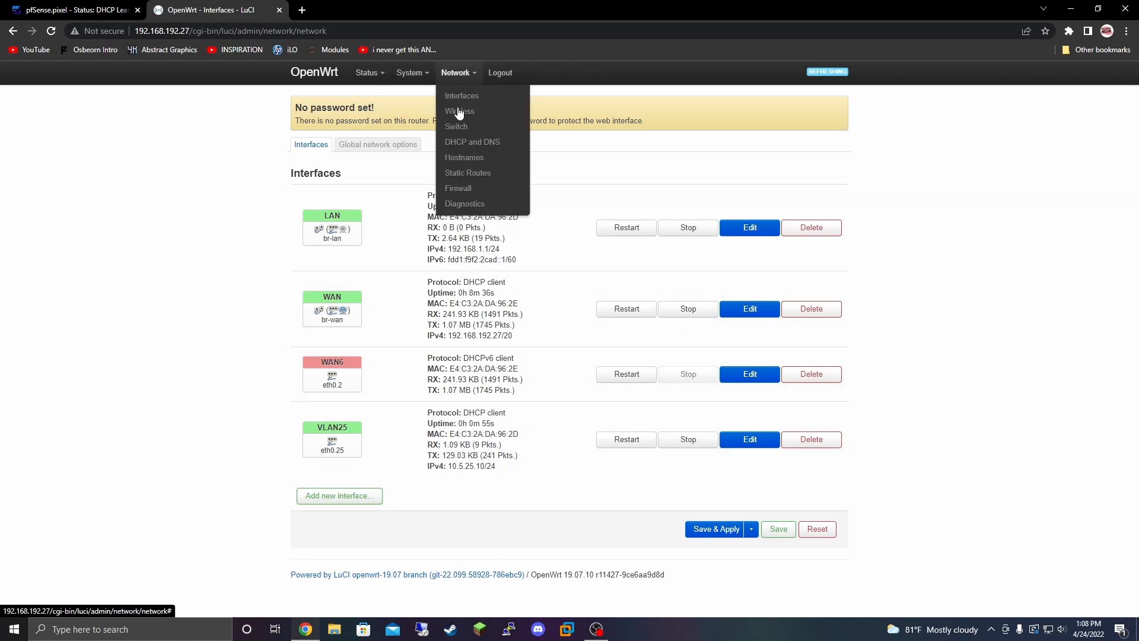
# Edit the disabled OpenWrt wireless network on radio1, setting its ESSID to VLAN25 and attaching it to only the VLAN25 network
pyautogui.moveTo(458, 72)
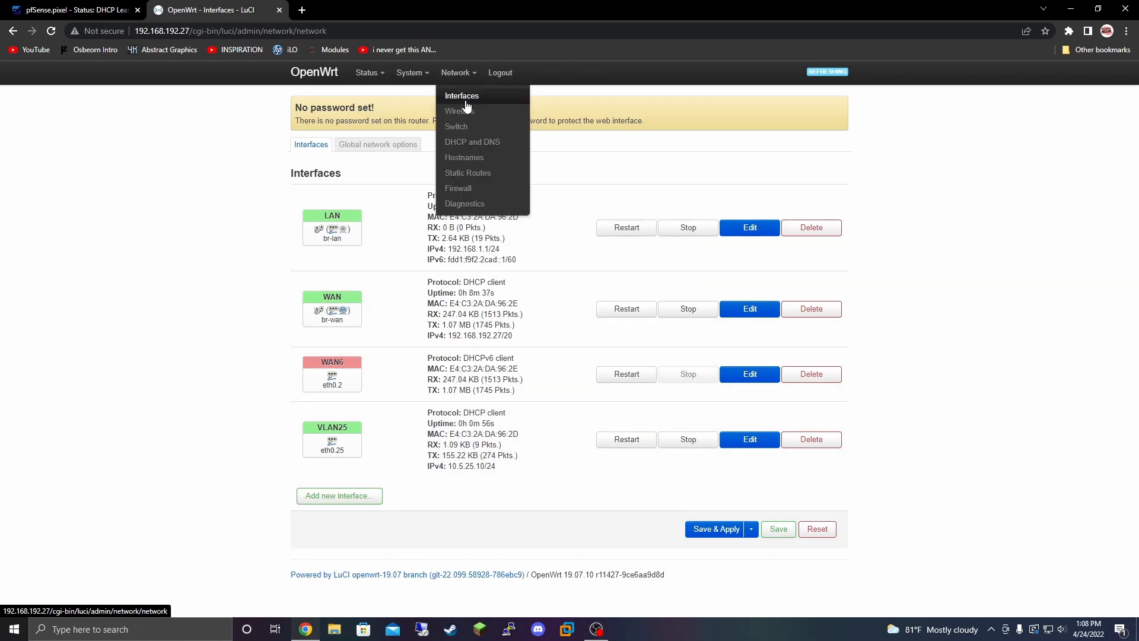
pyautogui.click(469, 117)
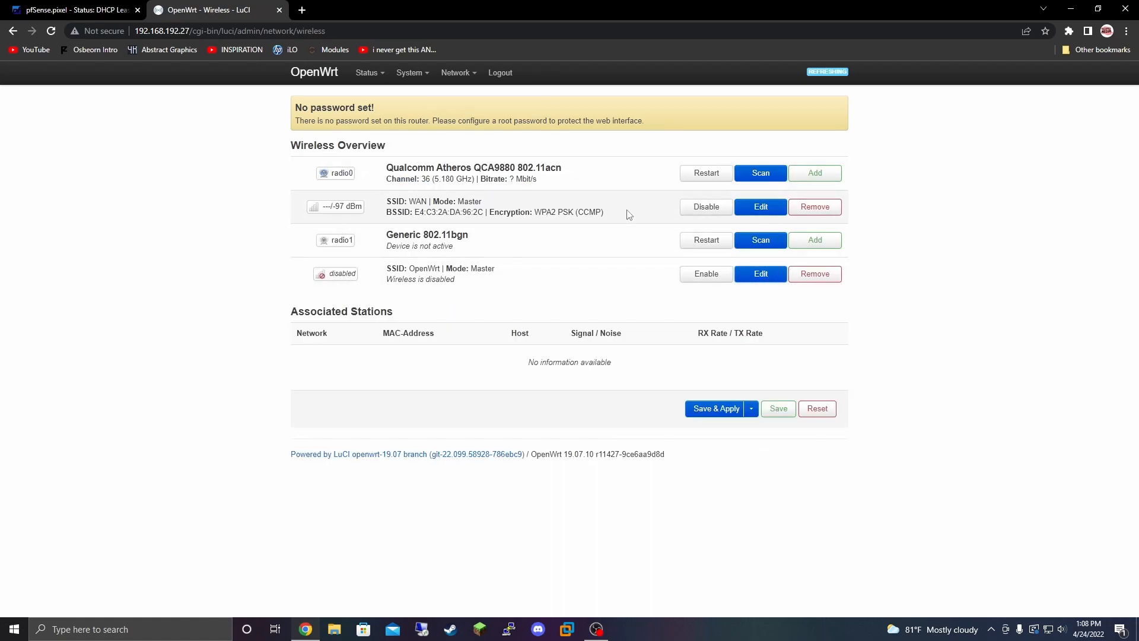
pyautogui.click(757, 274)
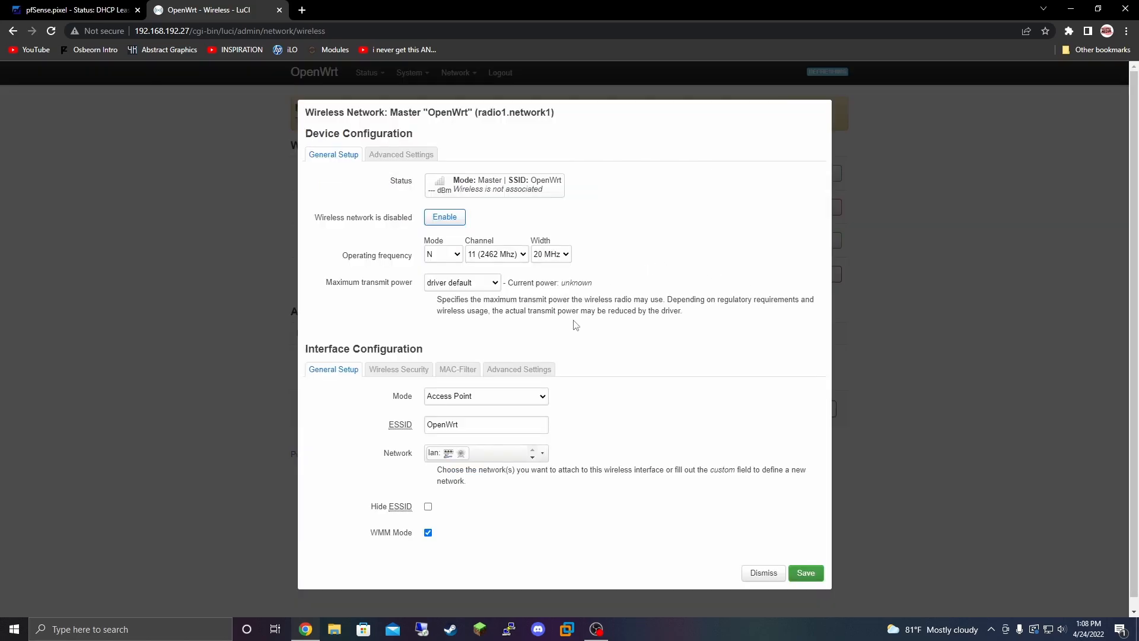
pyautogui.doubleClick(515, 424)
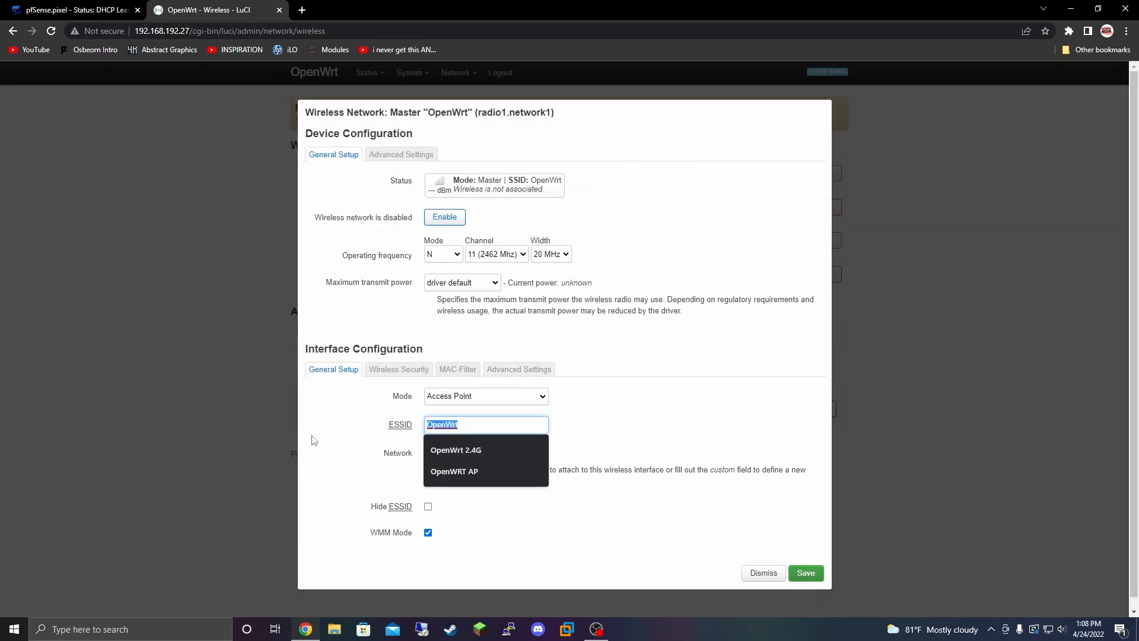
pyautogui.write('VLAN25')
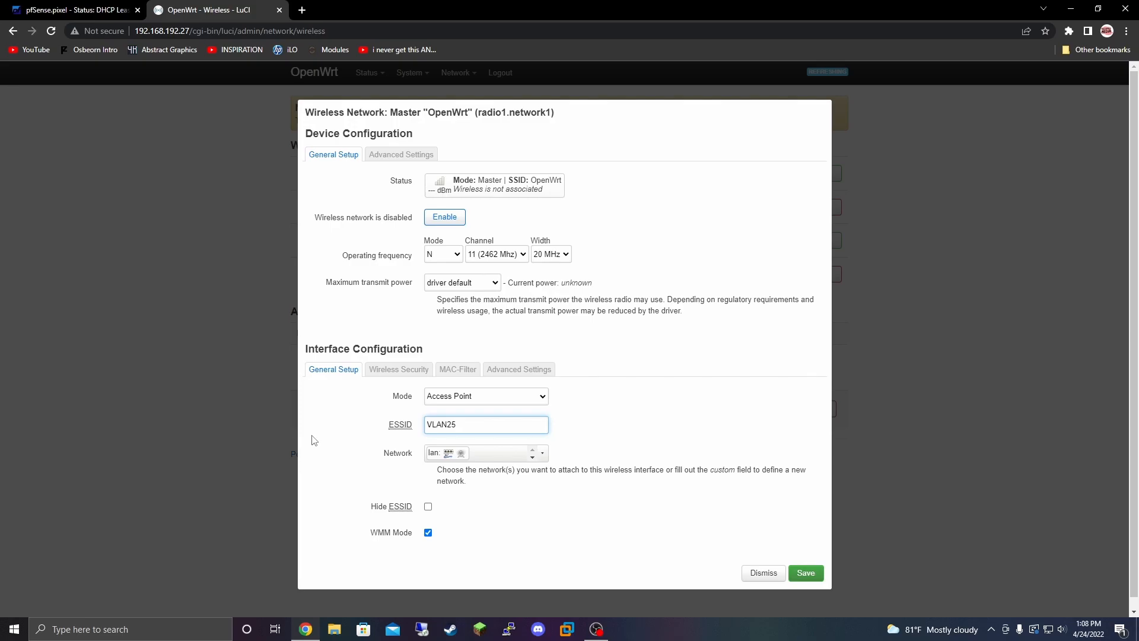
pyautogui.click(450, 454)
pyautogui.click(433, 472)
pyautogui.click(433, 490)
pyautogui.click(395, 482)
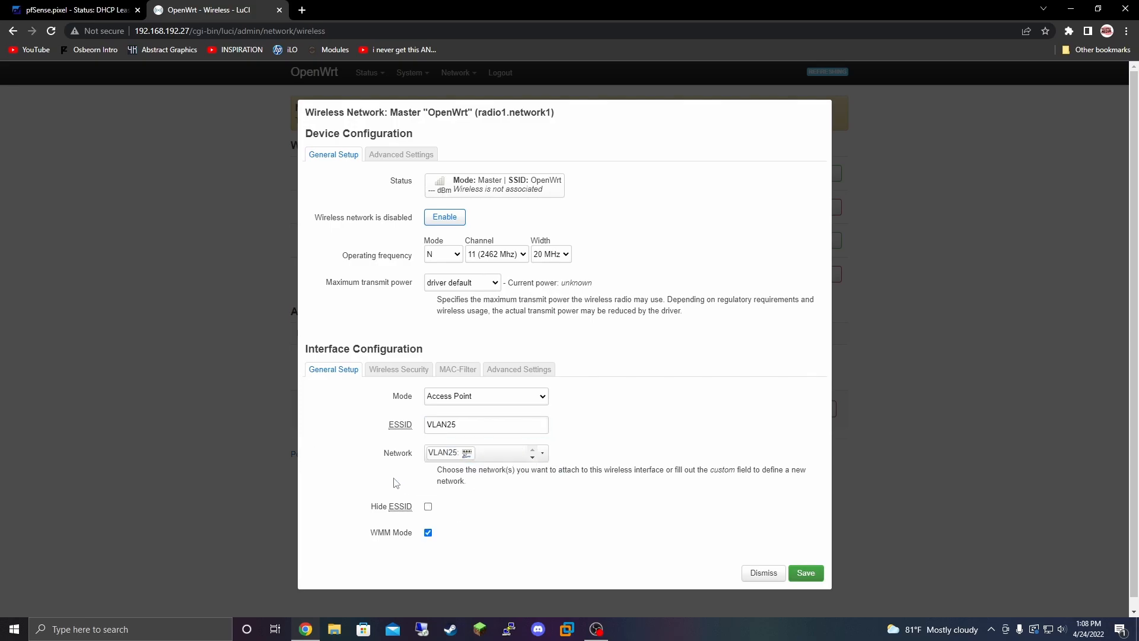
# Secure the VLAN25 wireless network with WPA2-PSK encryption and a wireless key, then save it and enable the network
pyautogui.click(398, 369)
pyautogui.click(451, 396)
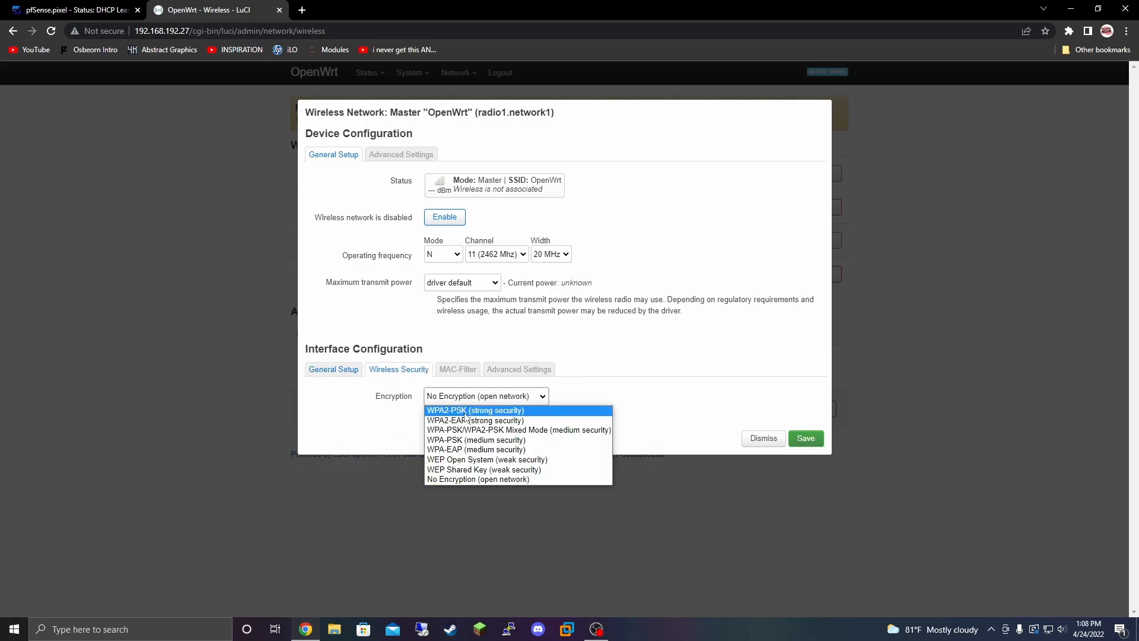
pyautogui.click(467, 415)
pyautogui.click(469, 452)
pyautogui.write('••••••••••••')
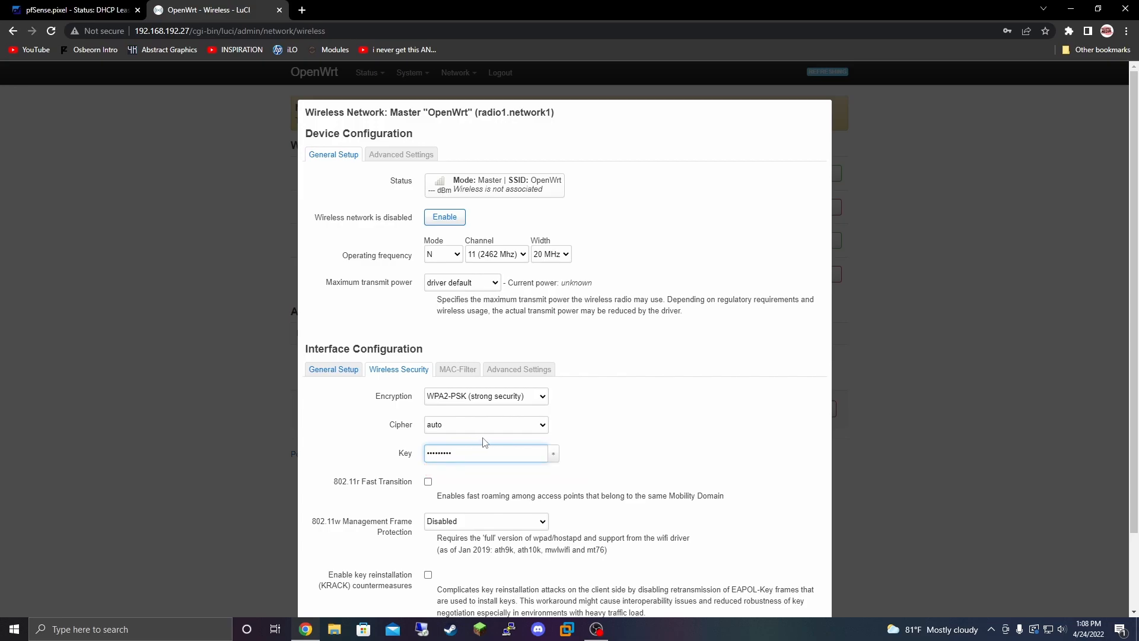
pyautogui.scroll(-2, 475, 442)
pyautogui.click(805, 562)
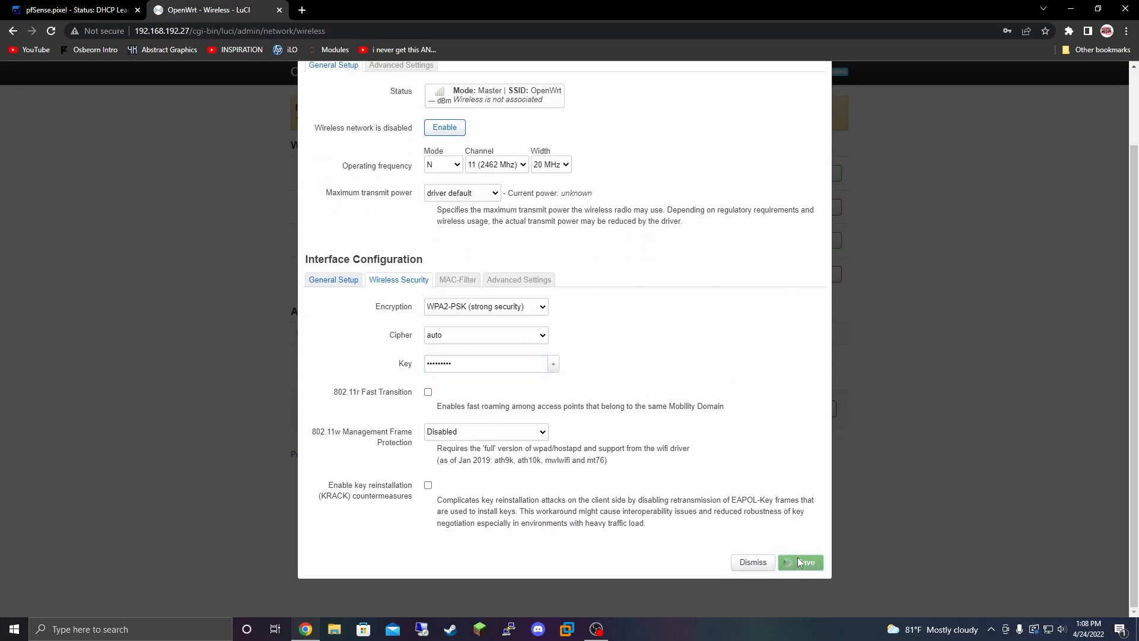
pyautogui.click(696, 281)
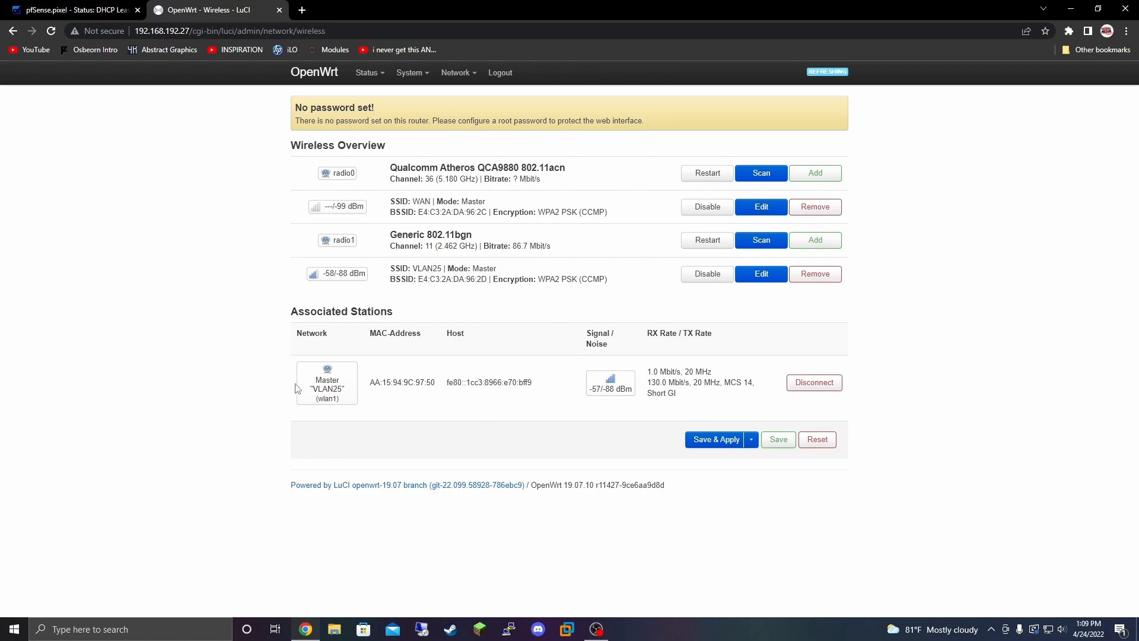
# Check pfSense's DHCP leases for the new wireless client's VLAN 25 address, then return to OpenWrt's wireless overview
pyautogui.click(119, 10)
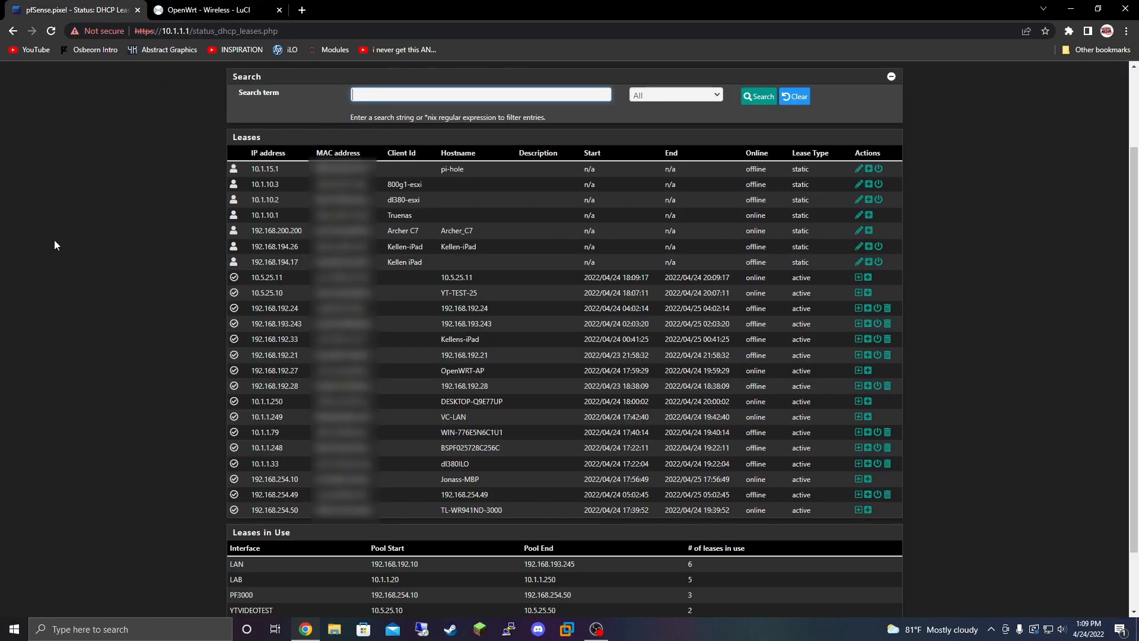
pyautogui.moveTo(284, 277); pyautogui.dragTo(258, 276)
pyautogui.click(254, 277)
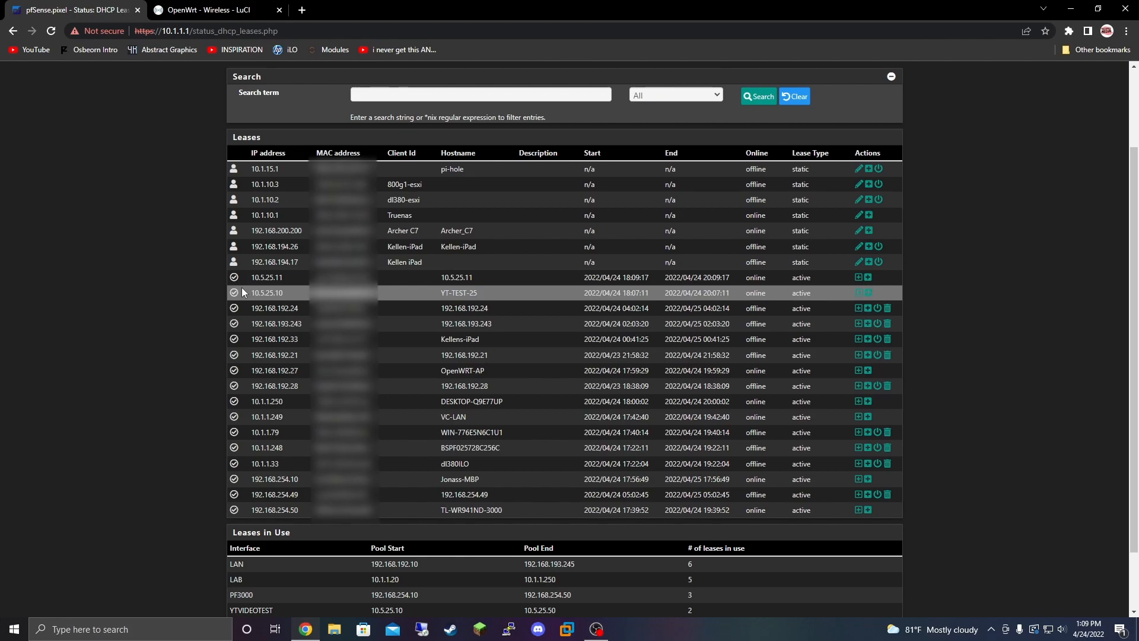
pyautogui.click(207, 10)
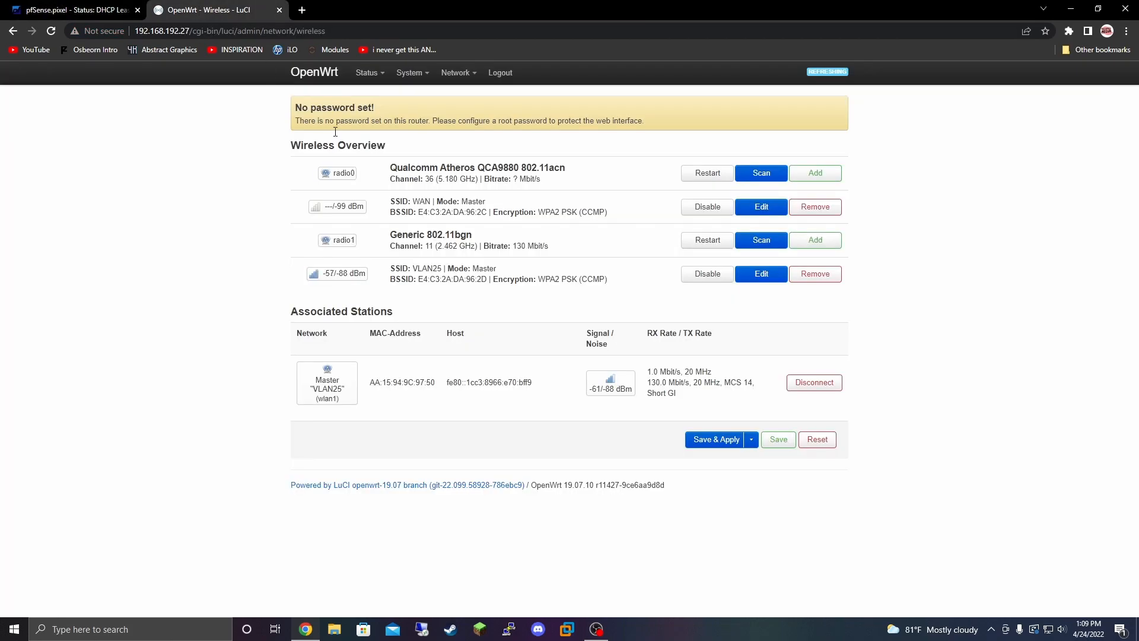